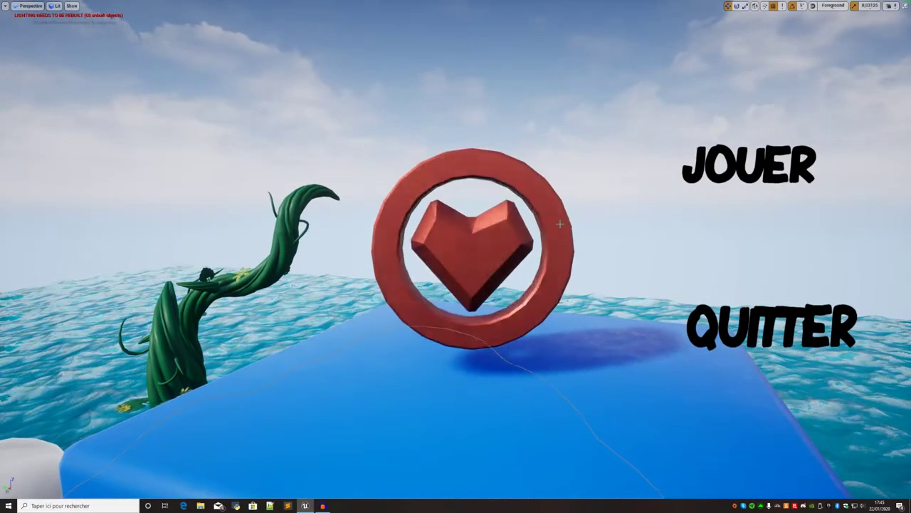
# - Stop the running game preview and exit fullscreen back to the full editor layout
pyautogui.press('Escape')
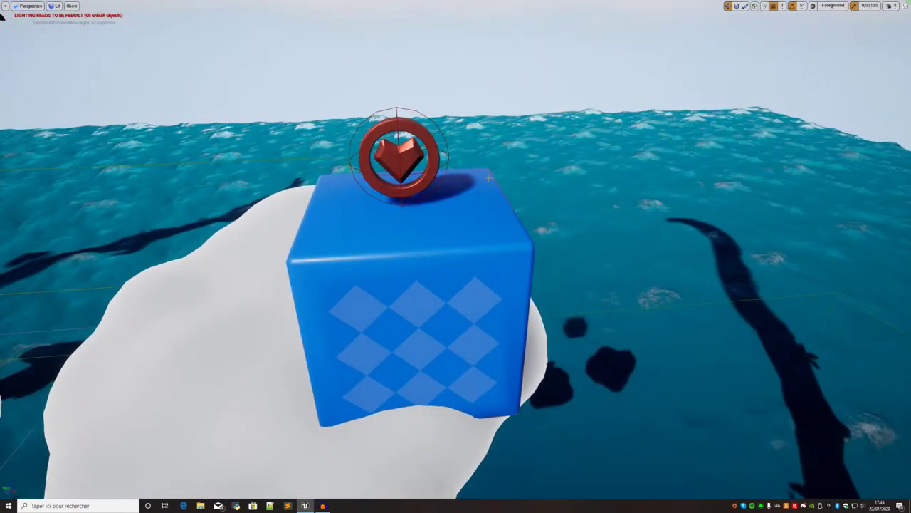
pyautogui.press('F11')
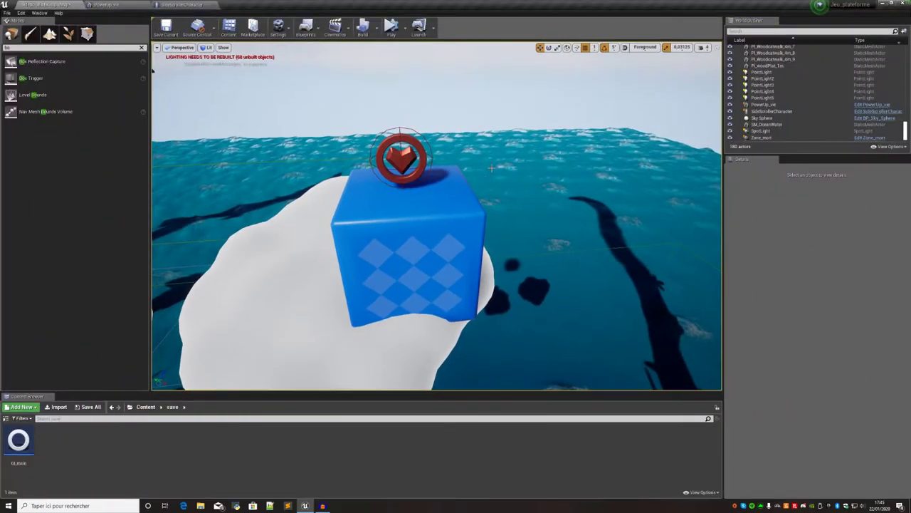
pyautogui.scroll(3, 492, 147)
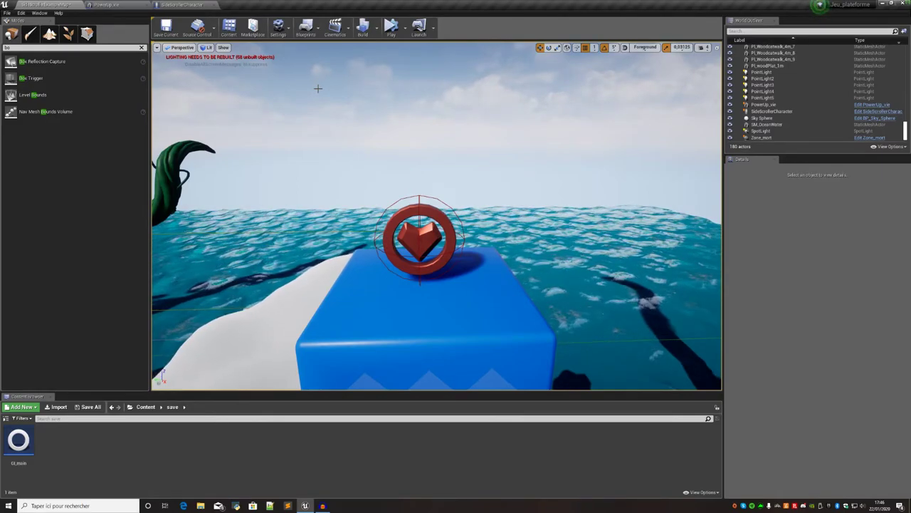
# - Look around the pickup and out over the ocean, then close the Epic Games launcher
pyautogui.moveTo(312, 89); pyautogui.dragTo(319, 89, button='right')
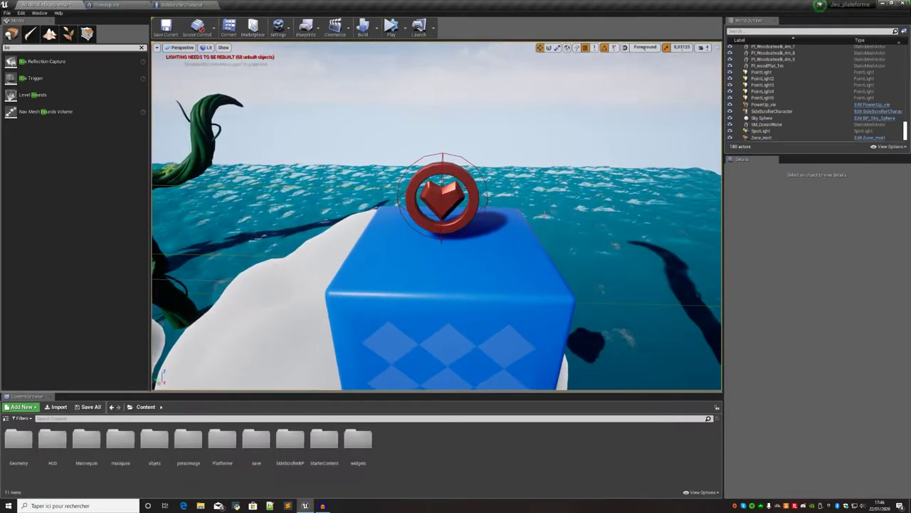
pyautogui.moveTo(539, 249); pyautogui.dragTo(584, 256, button='right')
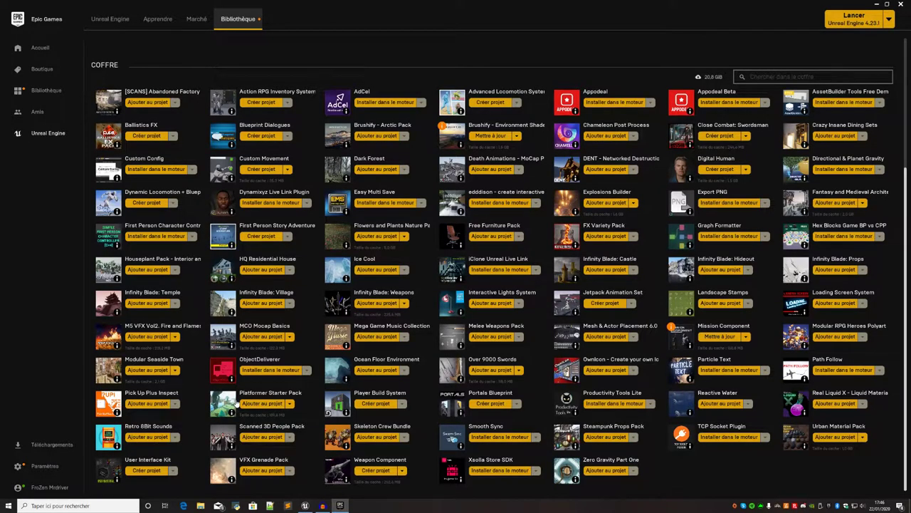
pyautogui.click(902, 5)
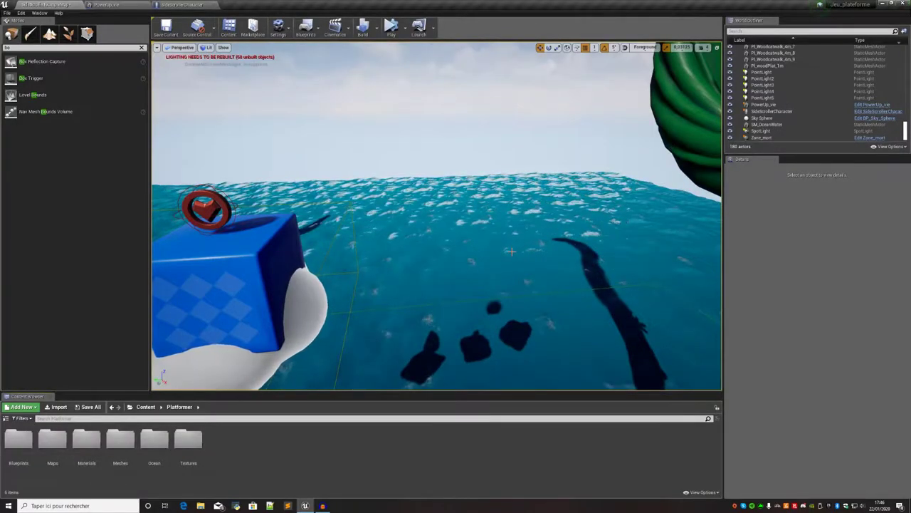
# - Place the Pl_PowerUp_03 key mesh from Platformer > Meshes into the level
pyautogui.moveTo(512, 251)
pyautogui.mouseDown(button='right')
pyautogui.moveTo(541, 249)
pyautogui.moveTo(538, 134)
pyautogui.moveTo(499, 107)
pyautogui.moveTo(586, 275)
pyautogui.moveTo(555, 213)
pyautogui.mouseUp(button='right')
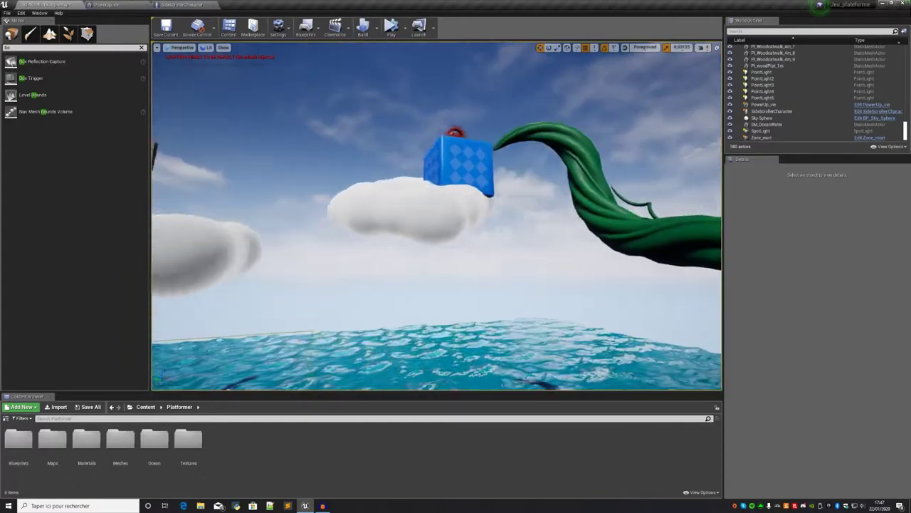
pyautogui.moveTo(555, 214); pyautogui.dragTo(538, 134, button='right')
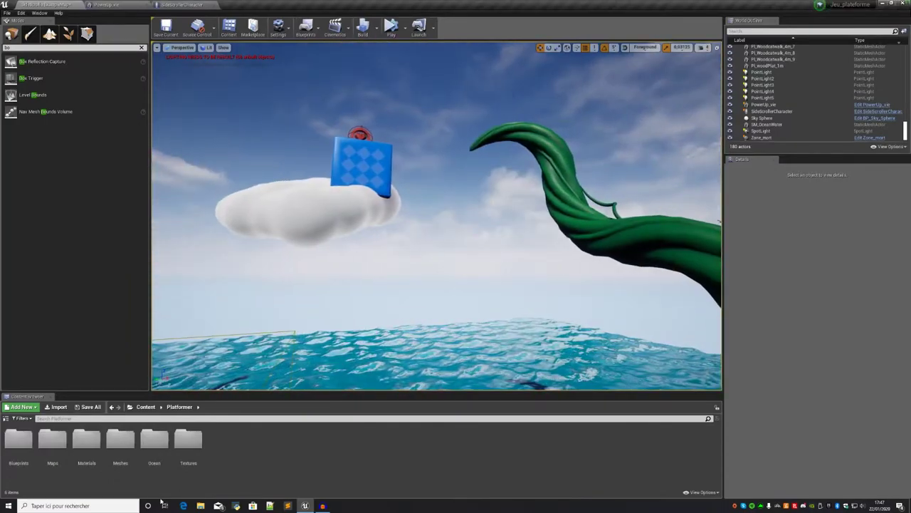
pyautogui.doubleClick(130, 448)
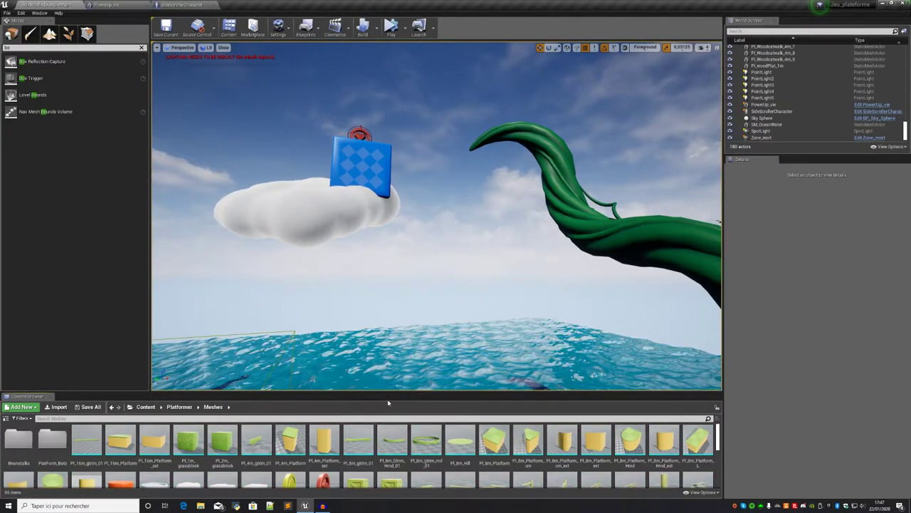
pyautogui.moveTo(388, 393); pyautogui.dragTo(389, 355)
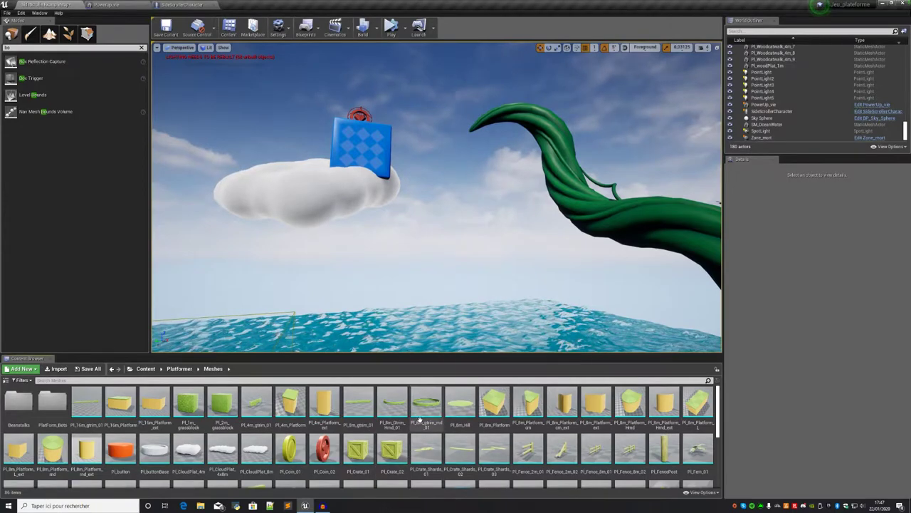
pyautogui.scroll(-3, 420, 421)
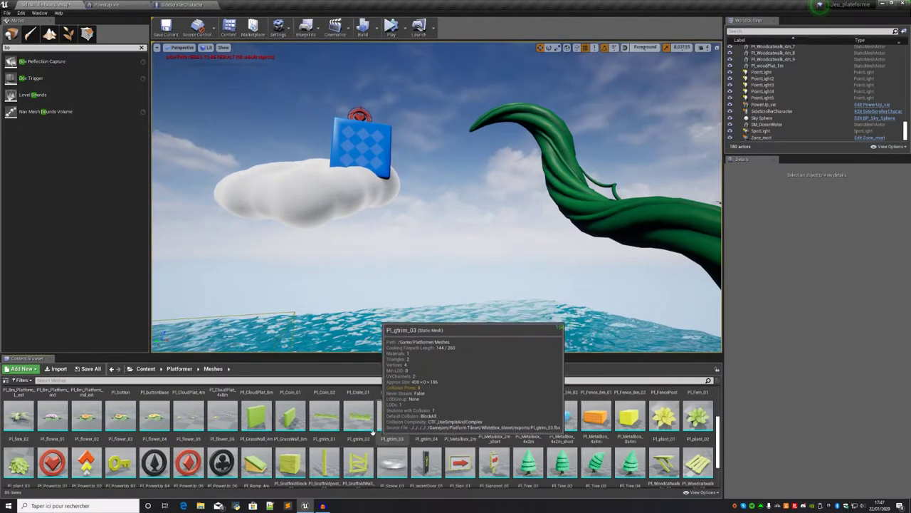
pyautogui.moveTo(121, 463)
pyautogui.mouseDown()
pyautogui.moveTo(437, 284)
pyautogui.moveTo(448, 100)
pyautogui.mouseUp()
# - Raise the key above the water and set its Mobility to Movable
pyautogui.press('f')
pyautogui.keyDown('alt'); pyautogui.moveTo(432, 207); pyautogui.dragTo(399, 211); pyautogui.keyUp('alt')
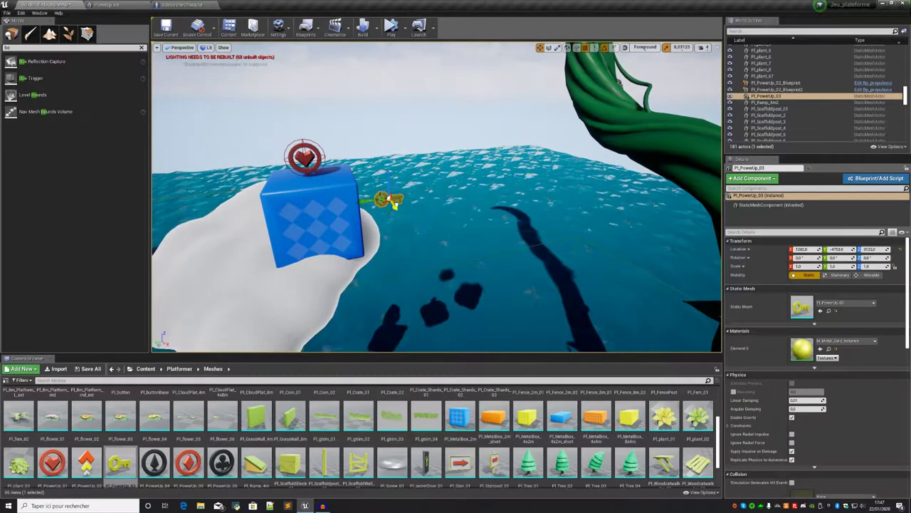
pyautogui.moveTo(400, 212); pyautogui.dragTo(370, 107)
pyautogui.press('f')
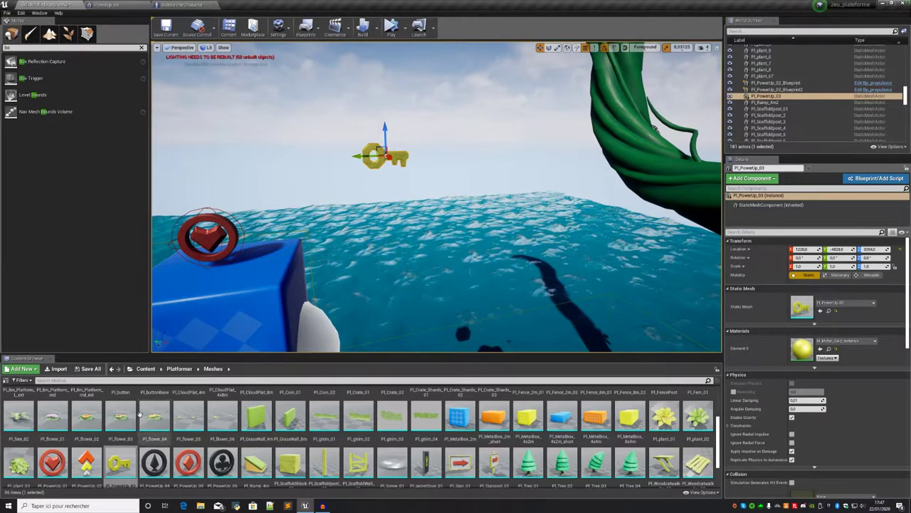
pyautogui.click(146, 369)
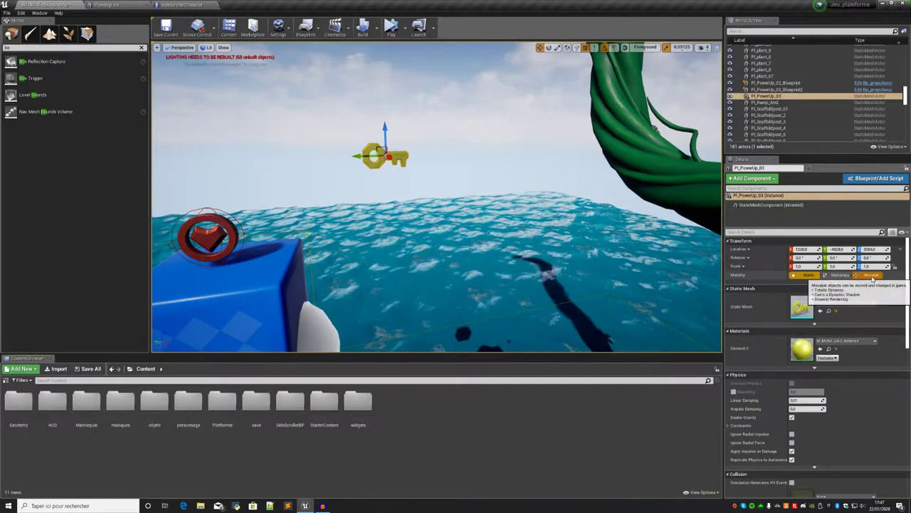
pyautogui.click(873, 276)
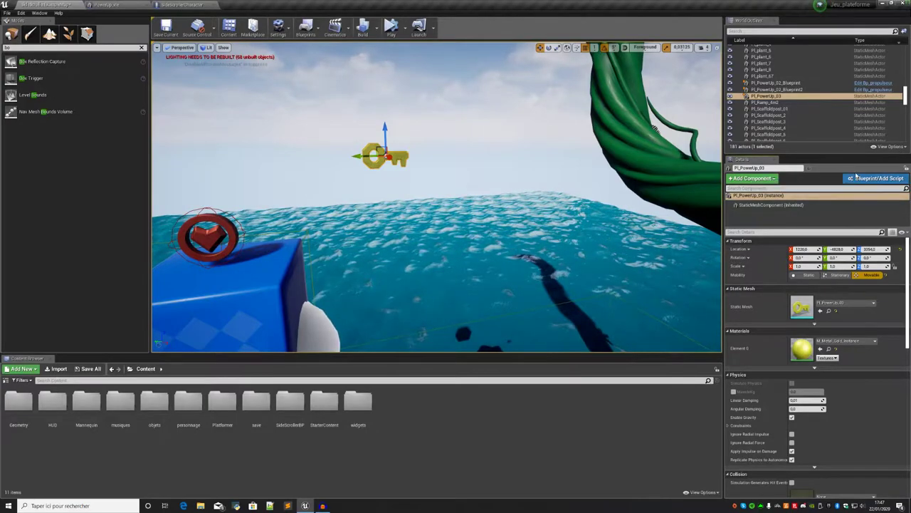
# - Convert the key actor into a Blueprint named cle in objets/amelioration
pyautogui.click(867, 179)
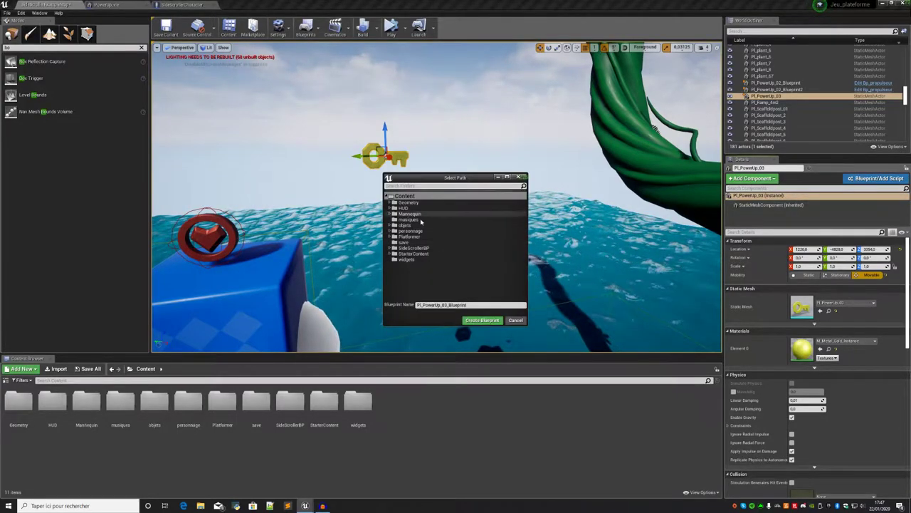
pyautogui.click(491, 226)
pyautogui.doubleClick(498, 226)
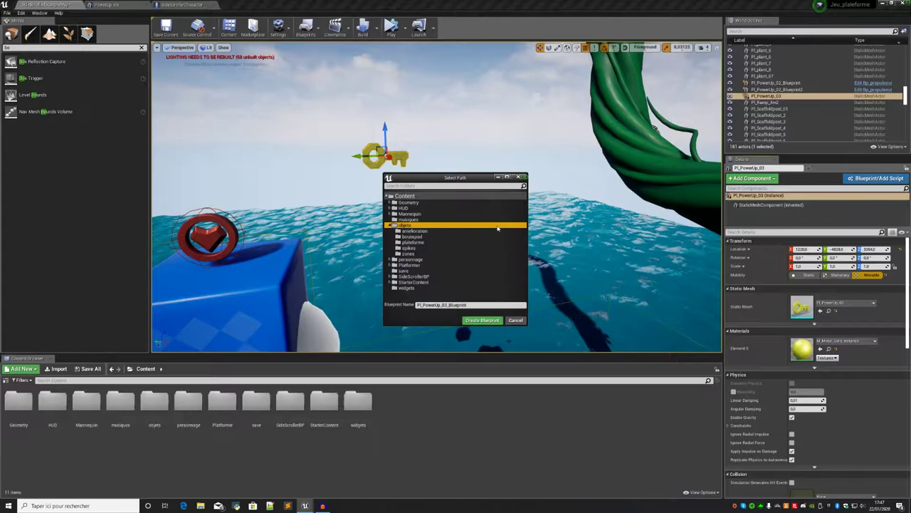
pyautogui.click(479, 300)
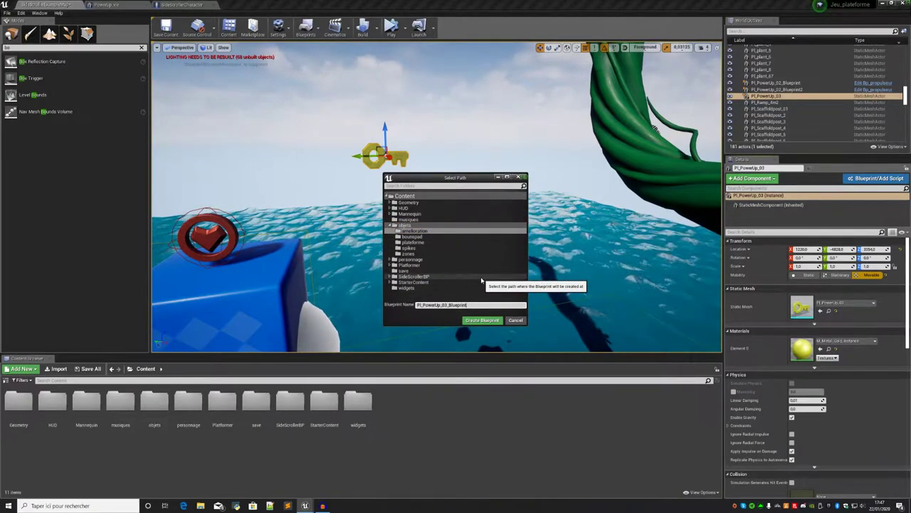
pyautogui.press('BackSpace')
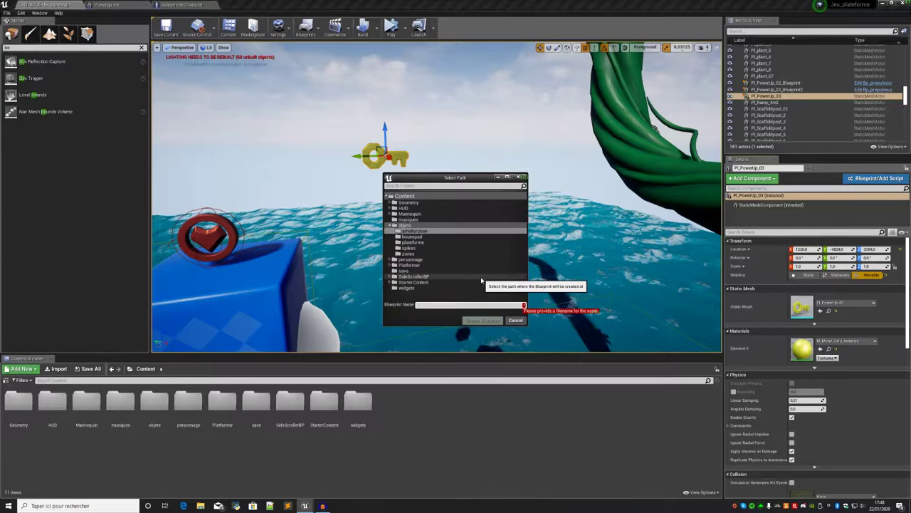
pyautogui.write('Bl')
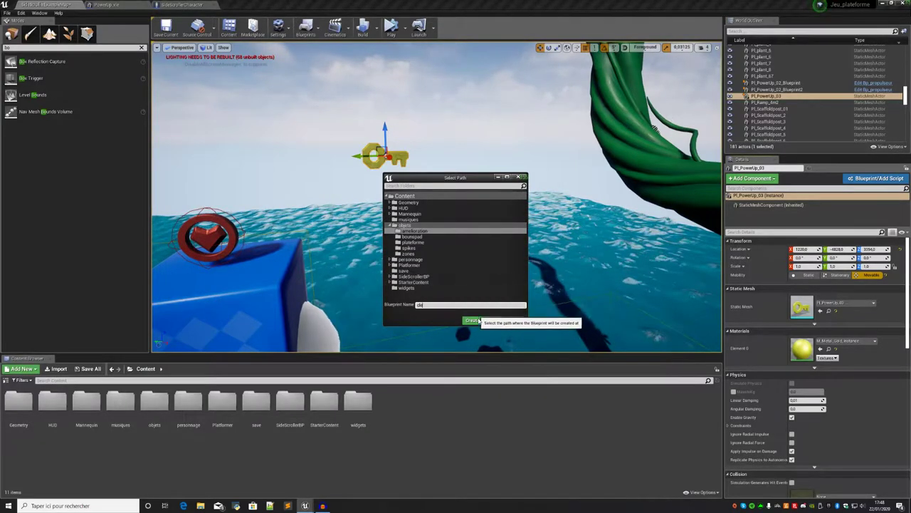
pyautogui.click(479, 320)
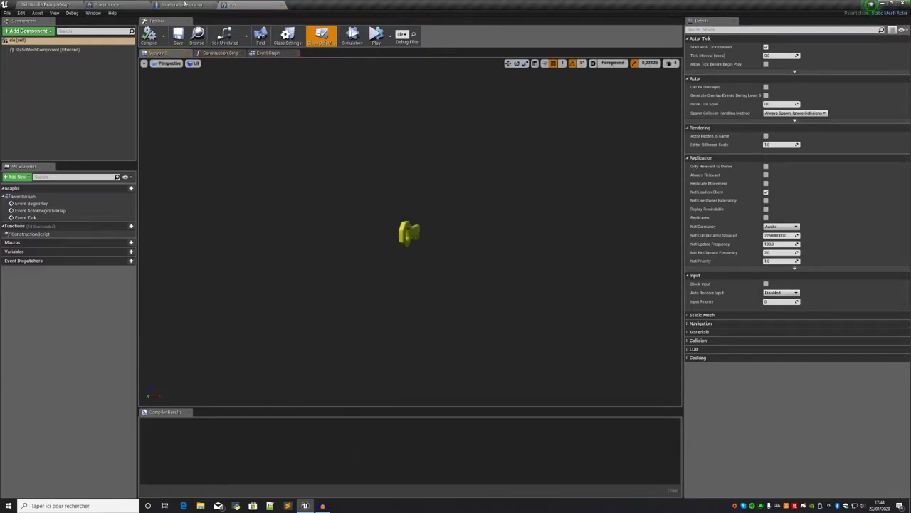
# - Open the cle Blueprint from the amelioration folder for editing
pyautogui.click(15, 5)
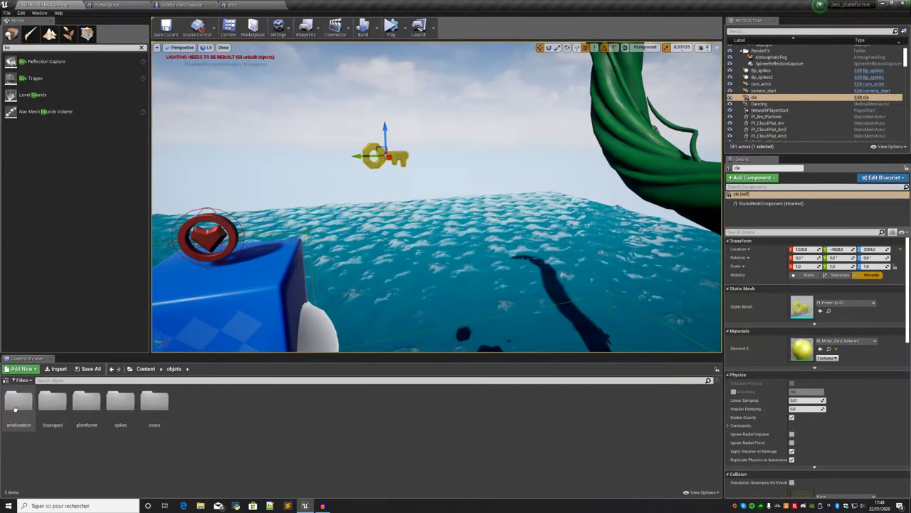
pyautogui.doubleClick(18, 401)
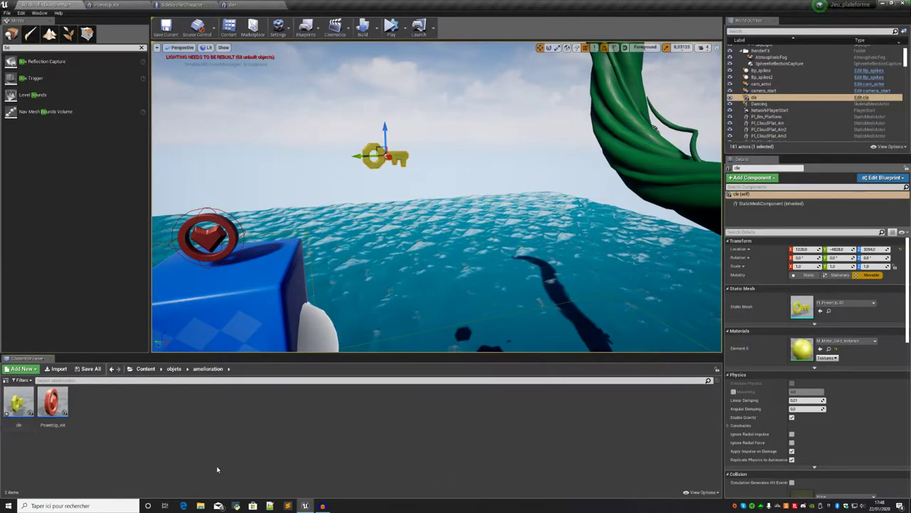
pyautogui.doubleClick(19, 402)
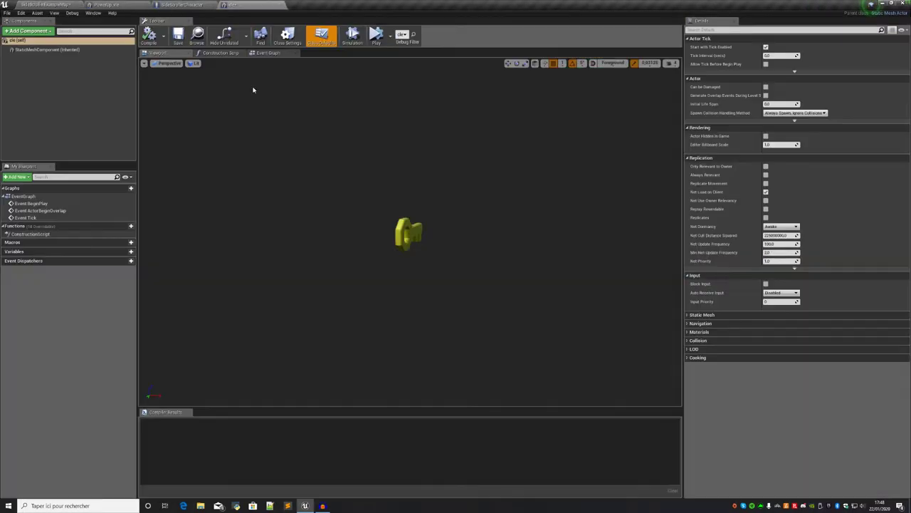
# - Delete the unused overlap and tick event nodes and compile cle
pyautogui.click(268, 54)
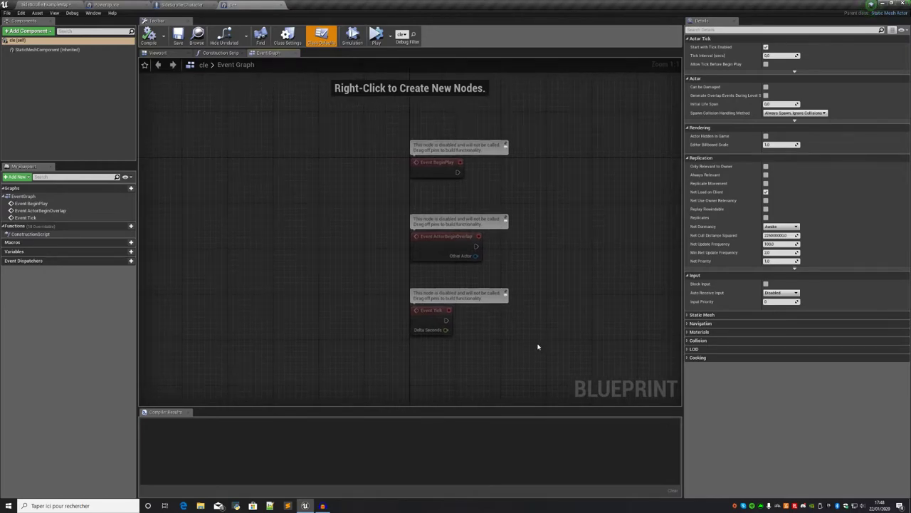
pyautogui.moveTo(505, 342); pyautogui.dragTo(413, 244)
pyautogui.press('Delete')
pyautogui.moveTo(445, 168); pyautogui.dragTo(427, 186)
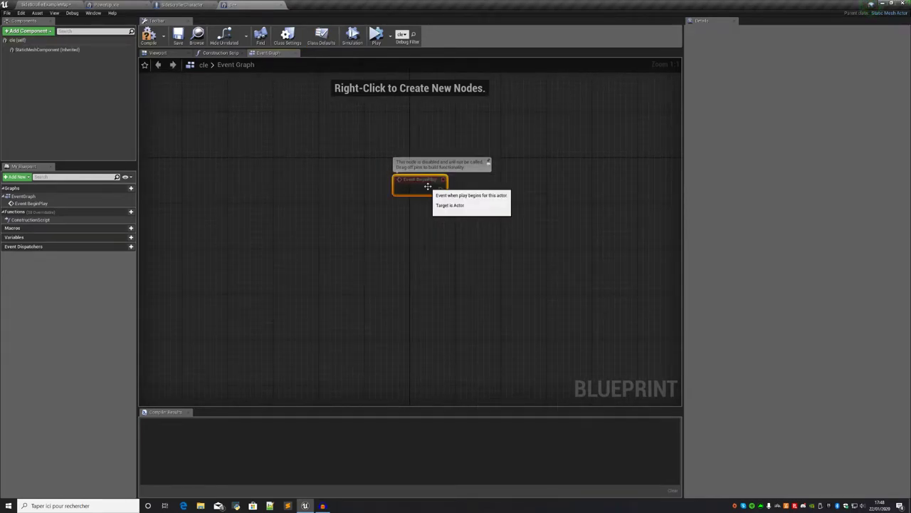
pyautogui.click(149, 35)
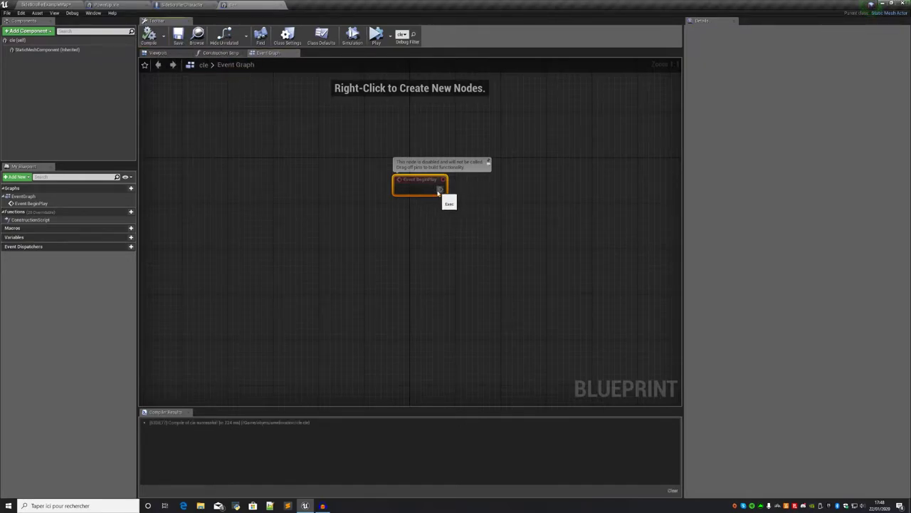
# - Add a timeline named 'cle tournante' off BeginPlay and open it
pyautogui.moveTo(442, 188); pyautogui.dragTo(470, 173)
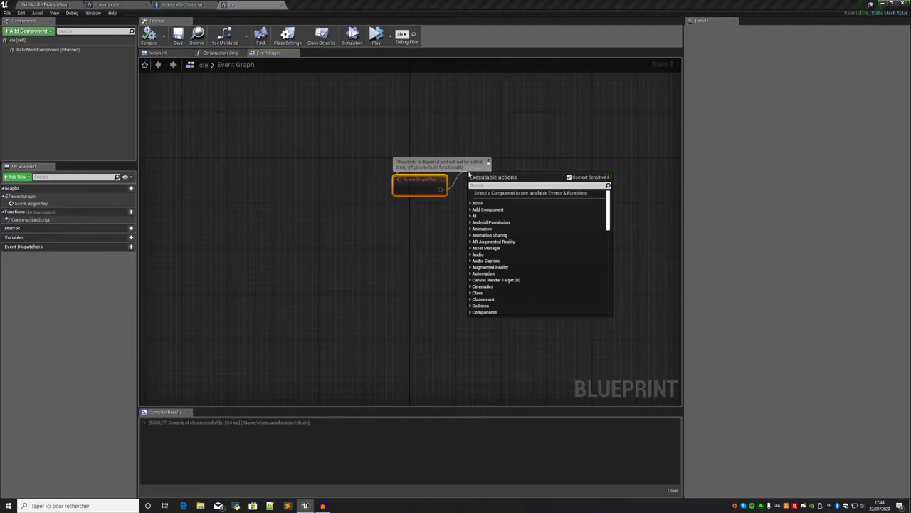
pyautogui.write('time')
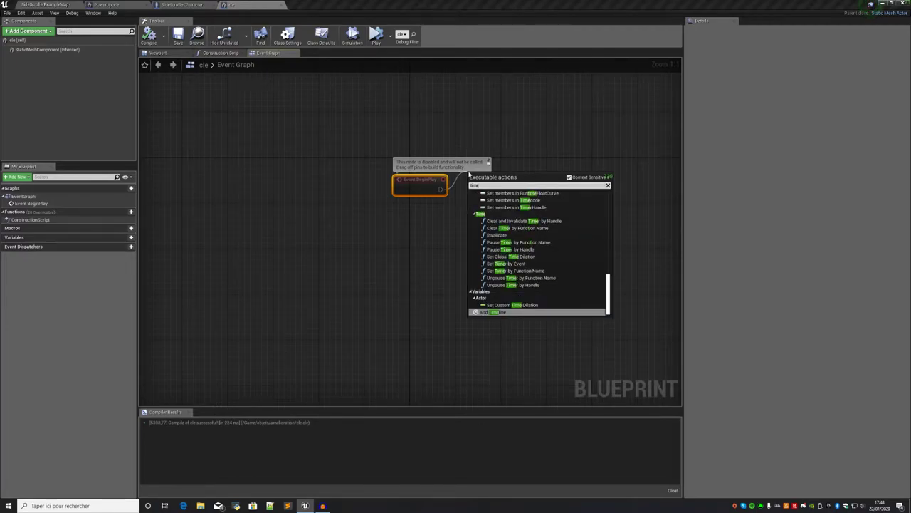
pyautogui.press('Return')
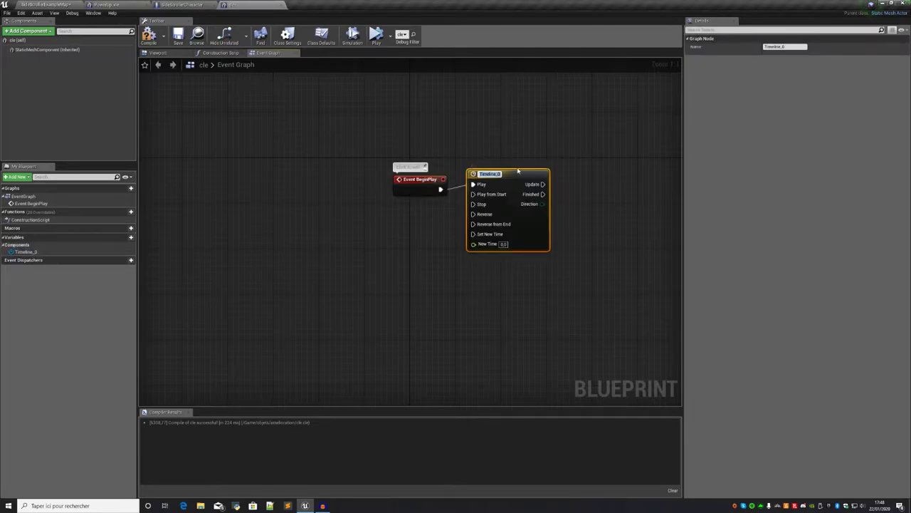
pyautogui.write('d')
pyautogui.press('Return')
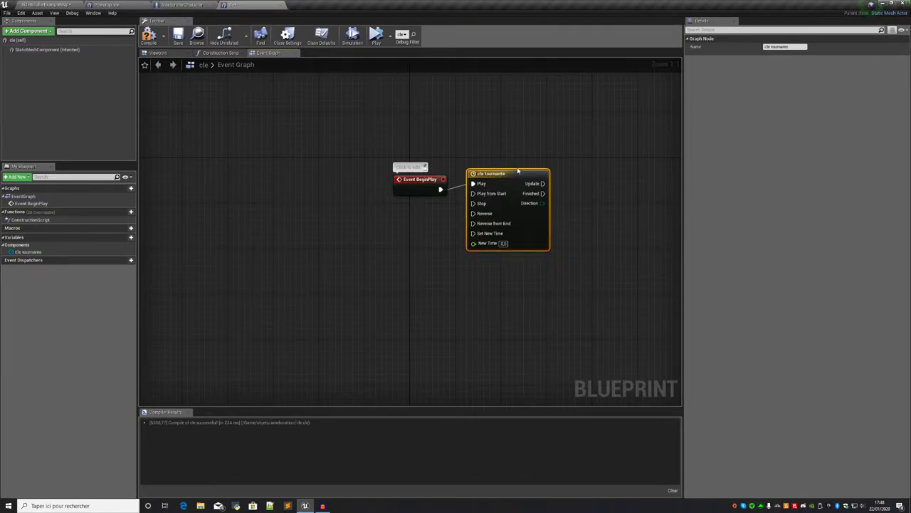
pyautogui.moveTo(518, 171); pyautogui.dragTo(524, 176)
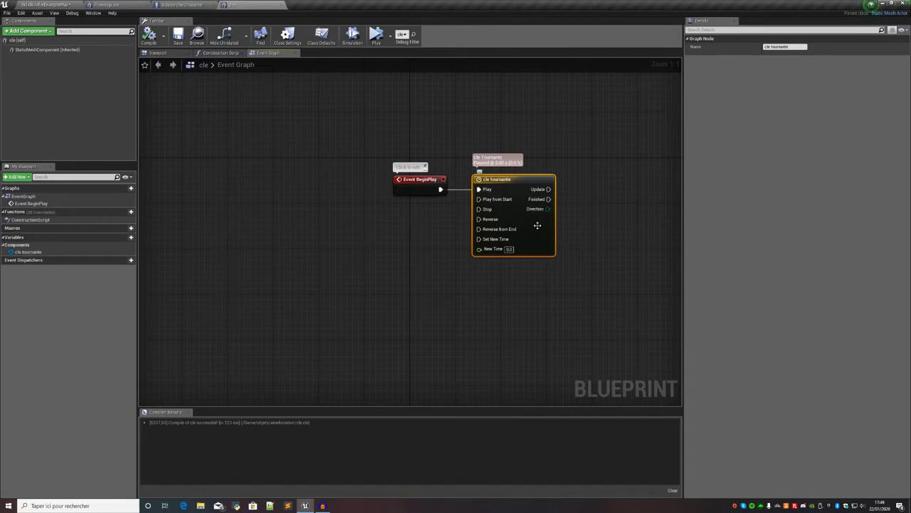
pyautogui.doubleClick(538, 227)
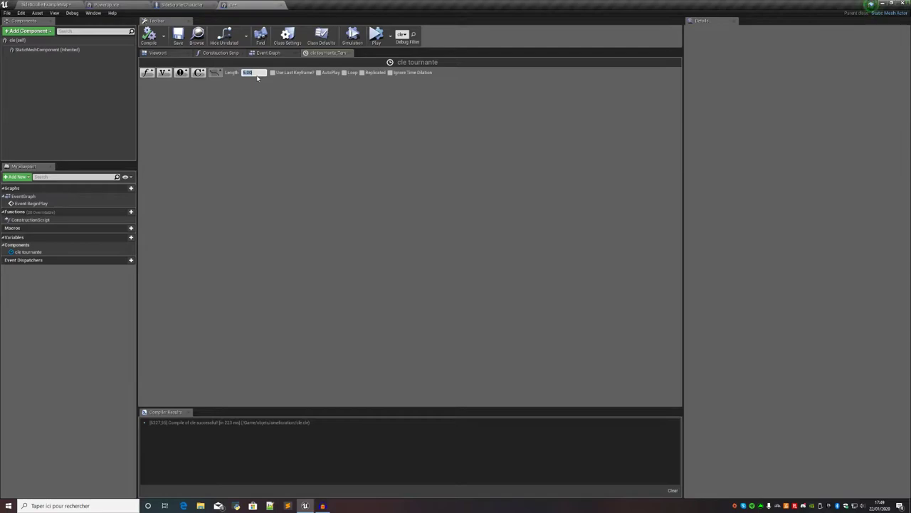
pyautogui.write('3')
# - Make the timeline 3 seconds long and looping, compile, and select its graph node
pyautogui.press('Return')
pyautogui.click(148, 34)
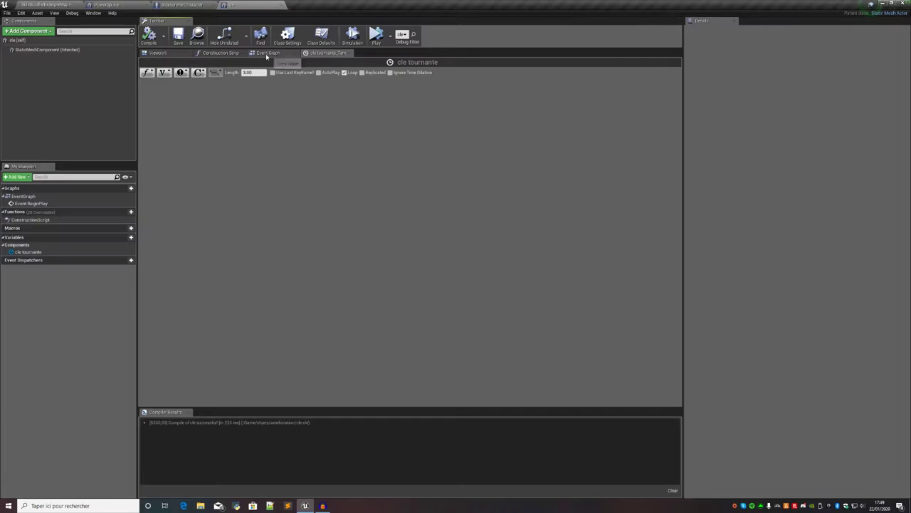
pyautogui.click(267, 54)
pyautogui.moveTo(491, 157); pyautogui.dragTo(559, 261)
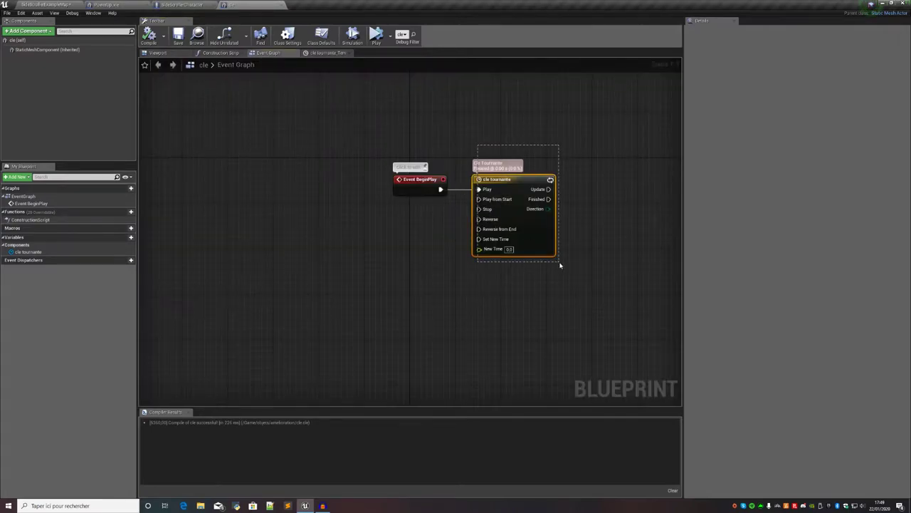
pyautogui.click(479, 147)
pyautogui.moveTo(427, 147); pyautogui.dragTo(559, 238)
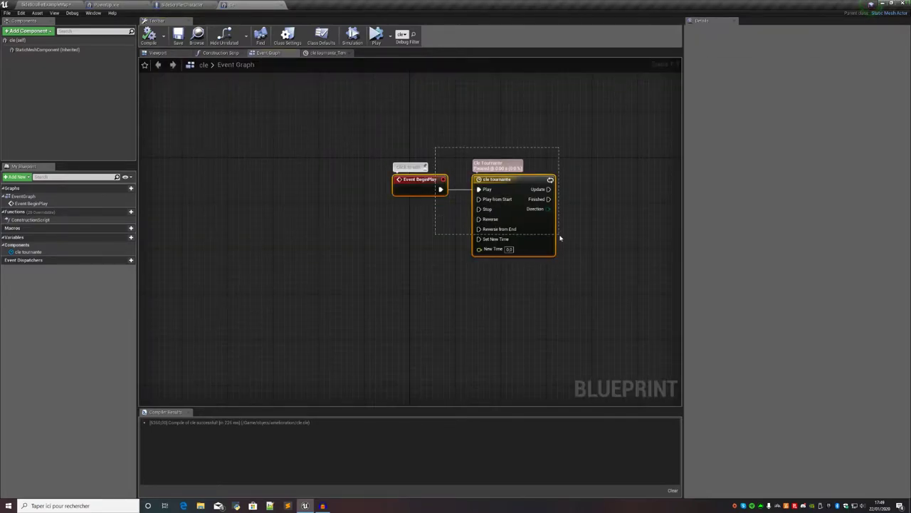
pyautogui.click(441, 196)
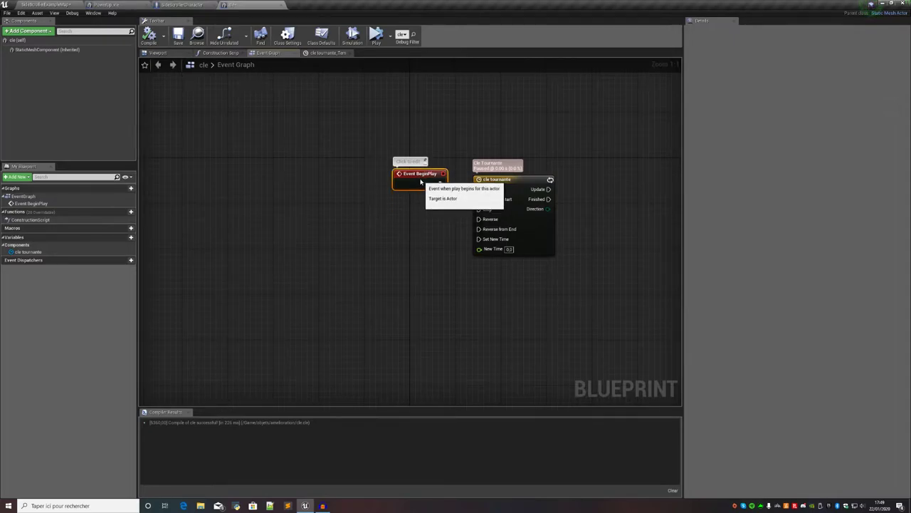
pyautogui.moveTo(468, 153); pyautogui.dragTo(569, 252)
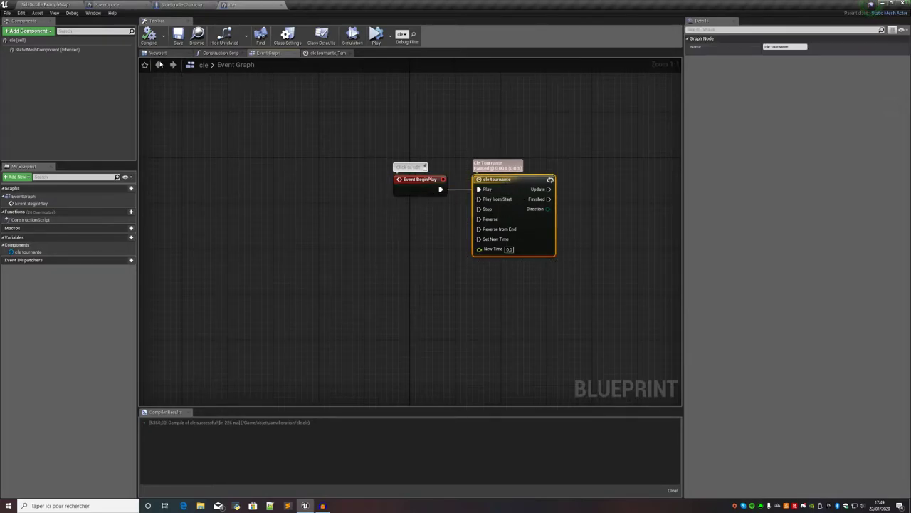
# - Add a float track named 'animation' to the cle tournante timeline
pyautogui.click(312, 55)
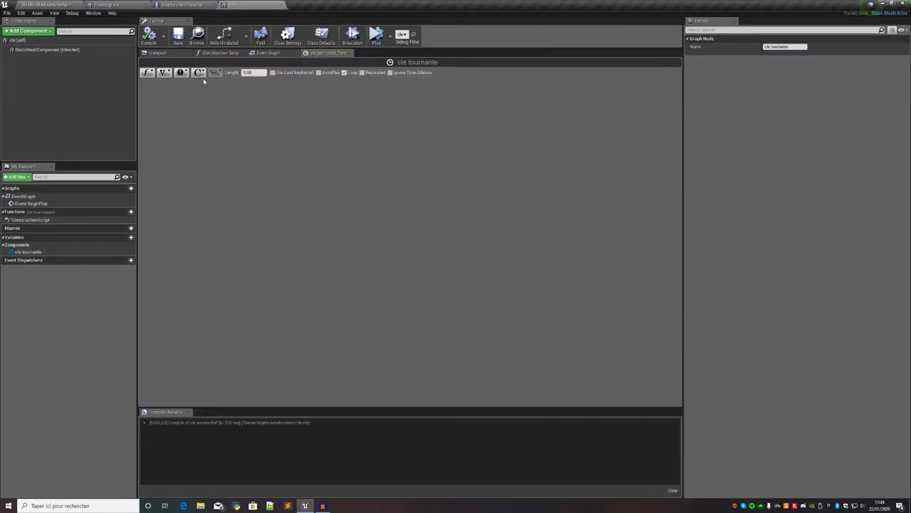
pyautogui.click(147, 73)
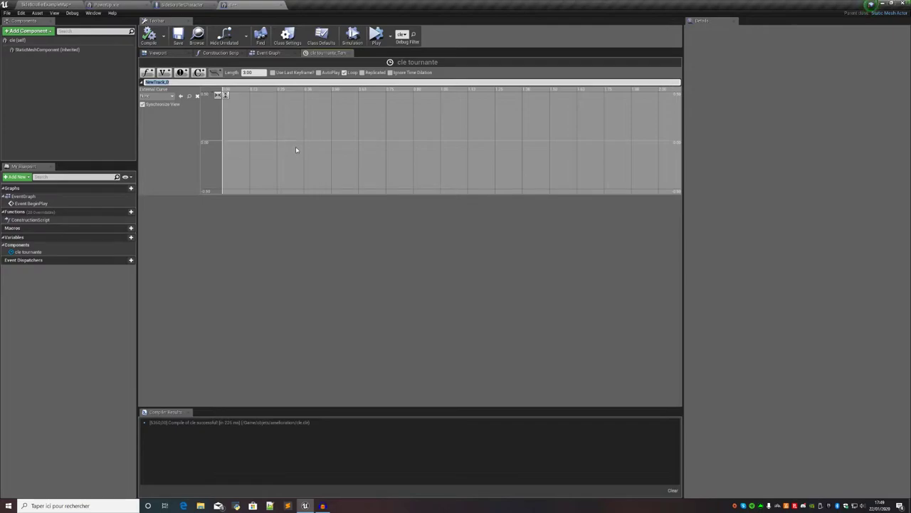
pyautogui.press('Return')
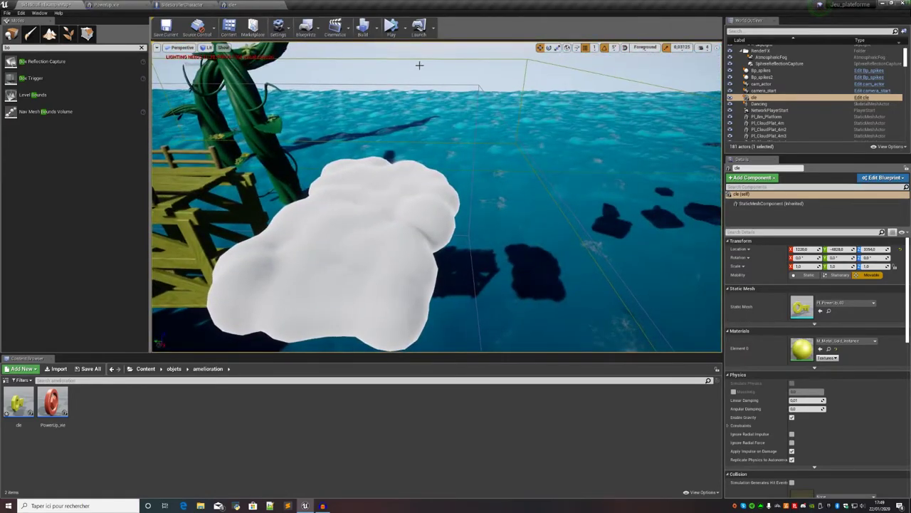
# - Run a quick Play test of the level, stop it, and return to cle
pyautogui.click(391, 26)
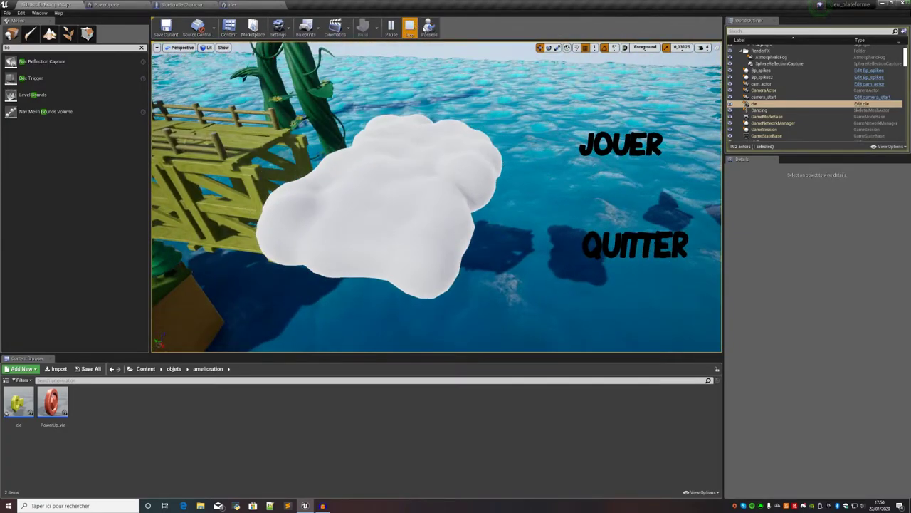
pyautogui.click(409, 25)
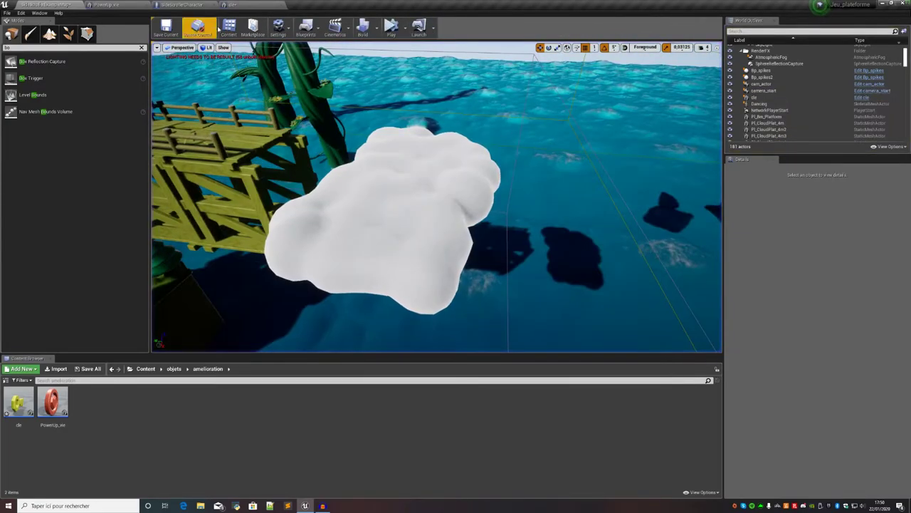
pyautogui.click(256, 5)
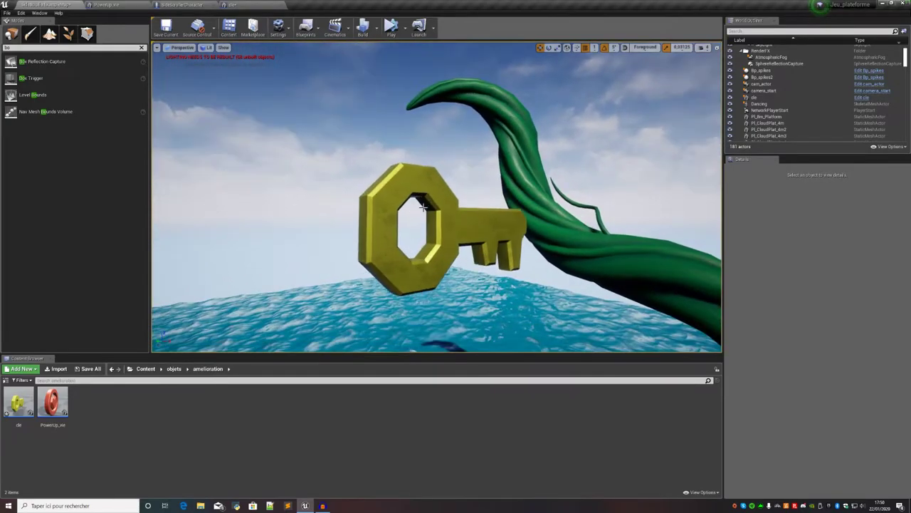
pyautogui.click(235, 78)
pyautogui.click(425, 185)
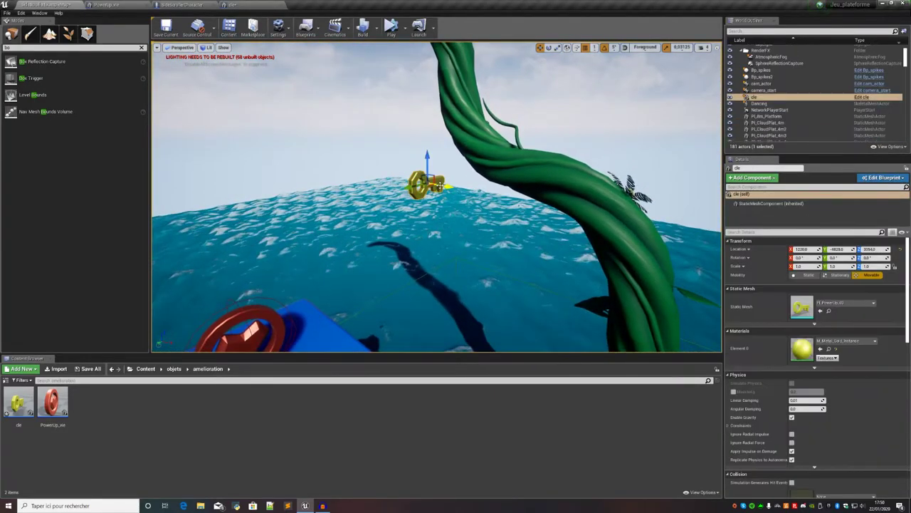
pyautogui.press('e')
pyautogui.moveTo(416, 186); pyautogui.dragTo(474, 188)
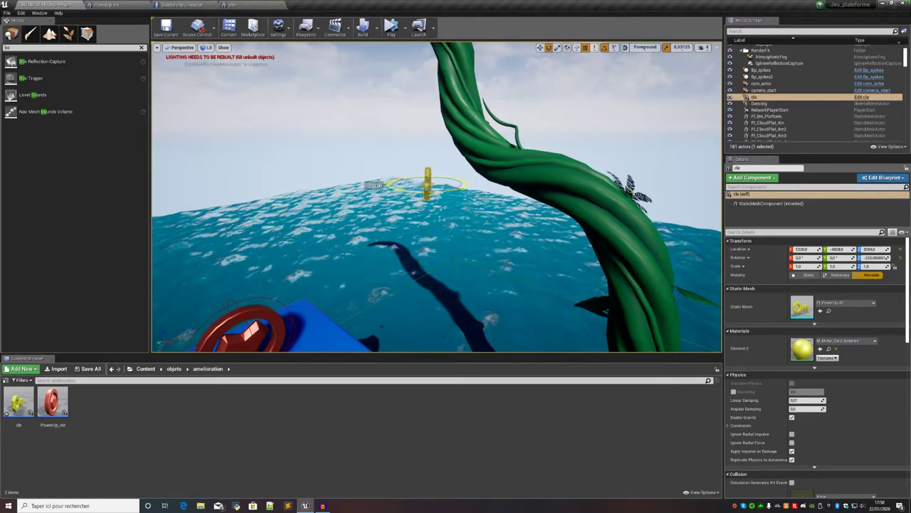
pyautogui.moveTo(471, 193); pyautogui.dragTo(469, 193)
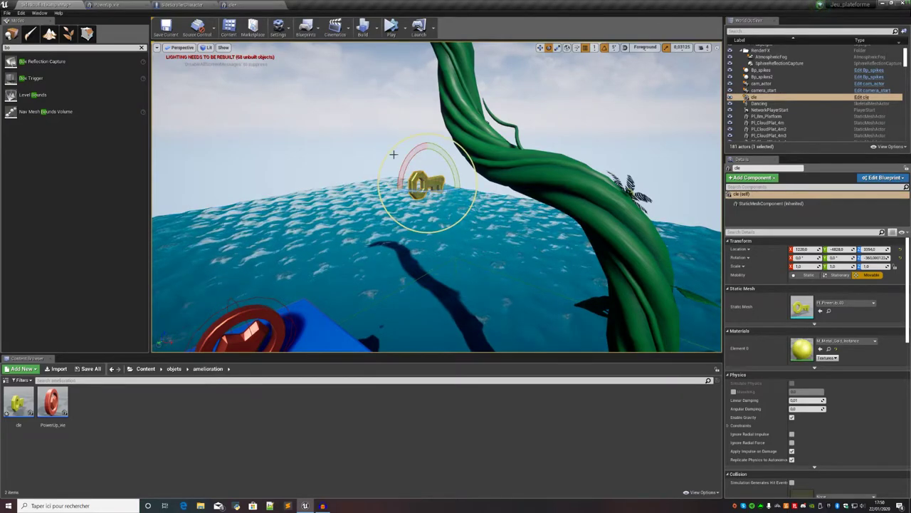
pyautogui.moveTo(468, 194); pyautogui.dragTo(442, 185, button='right')
pyautogui.moveTo(441, 174)
pyautogui.mouseDown()
pyautogui.moveTo(390, 184)
pyautogui.moveTo(415, 172)
pyautogui.moveTo(404, 178)
pyautogui.mouseUp()
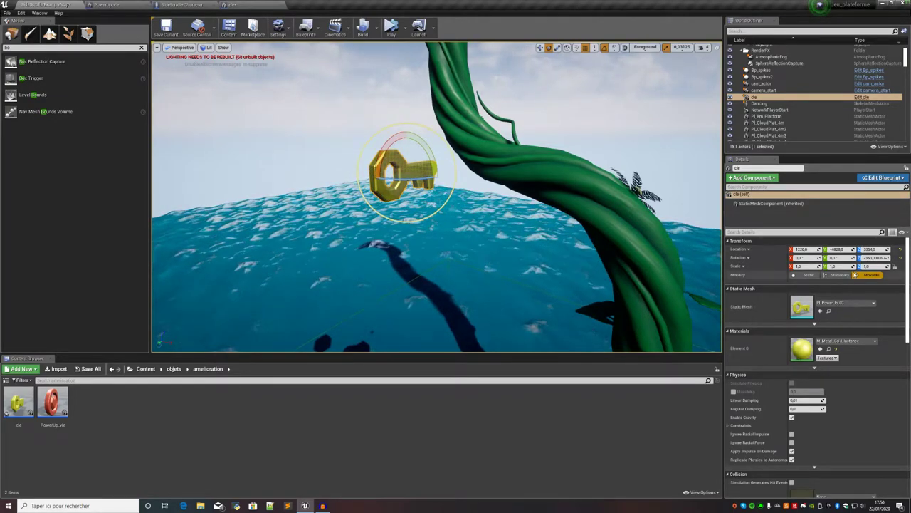
pyautogui.moveTo(466, 189)
pyautogui.mouseDown()
pyautogui.moveTo(498, 196)
pyautogui.moveTo(470, 194)
pyautogui.mouseUp()
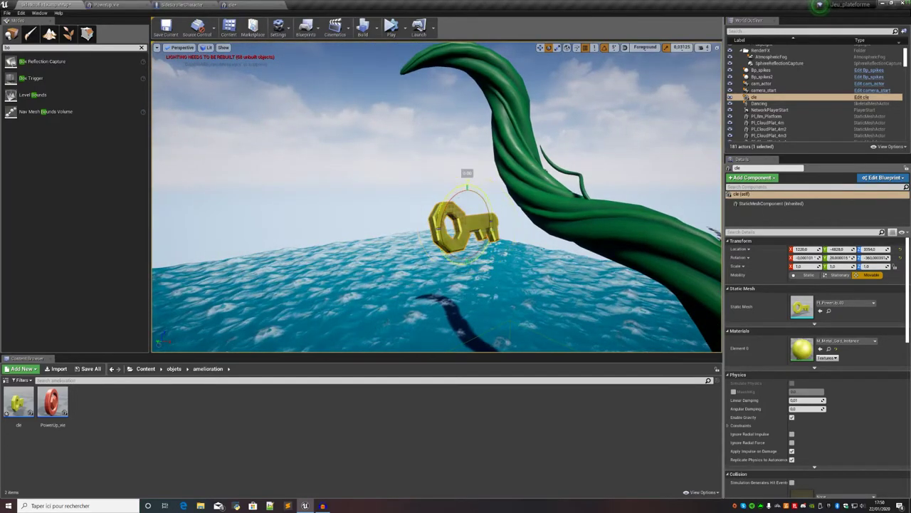
pyautogui.hotkey('ctrl', 'z')
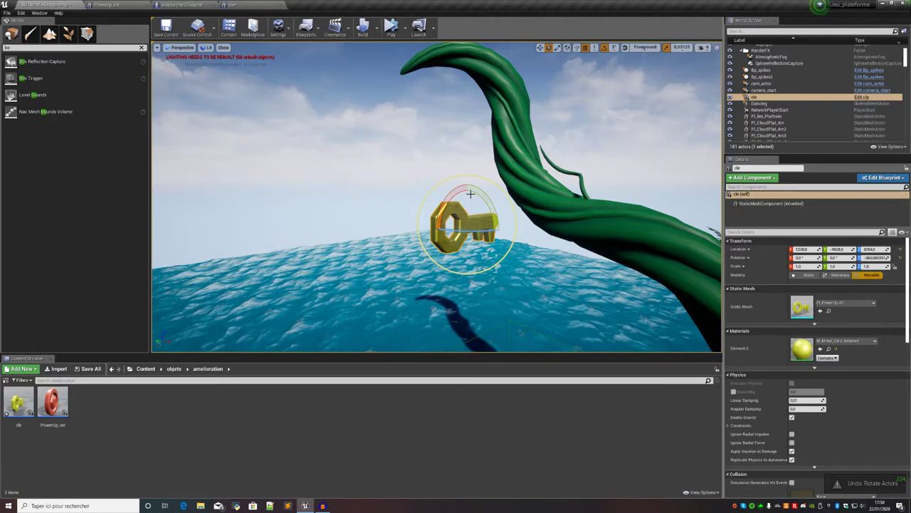
pyautogui.click(181, 5)
pyautogui.click(232, 5)
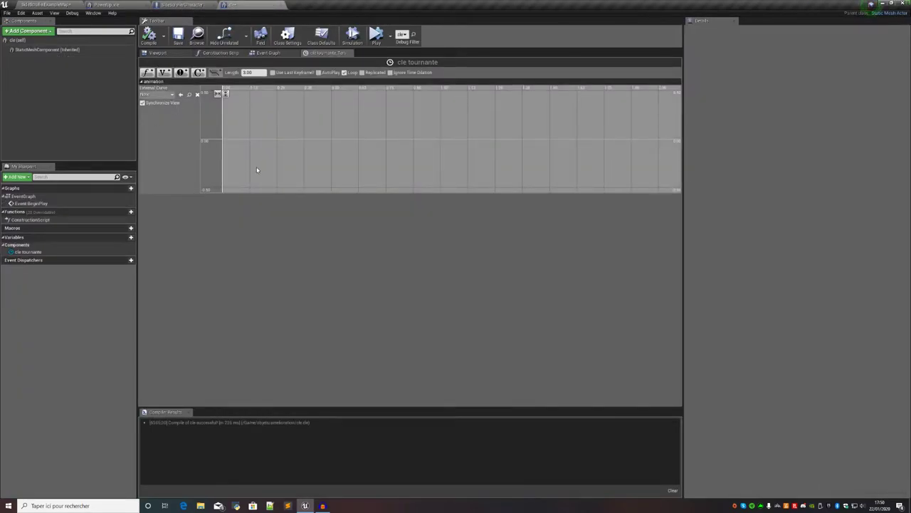
# - Key the animation curve from 0 up to 360 at 3 seconds and fit it in view
pyautogui.rightClick(260, 160)
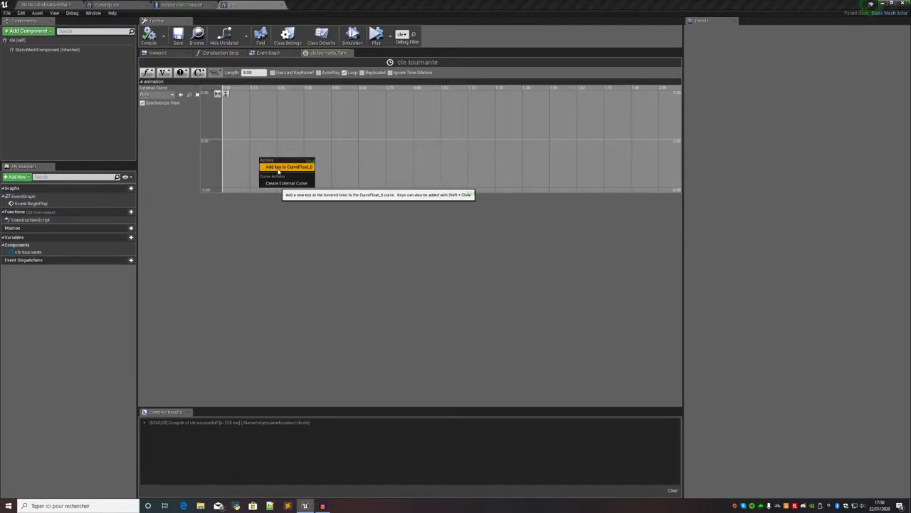
pyautogui.click(279, 170)
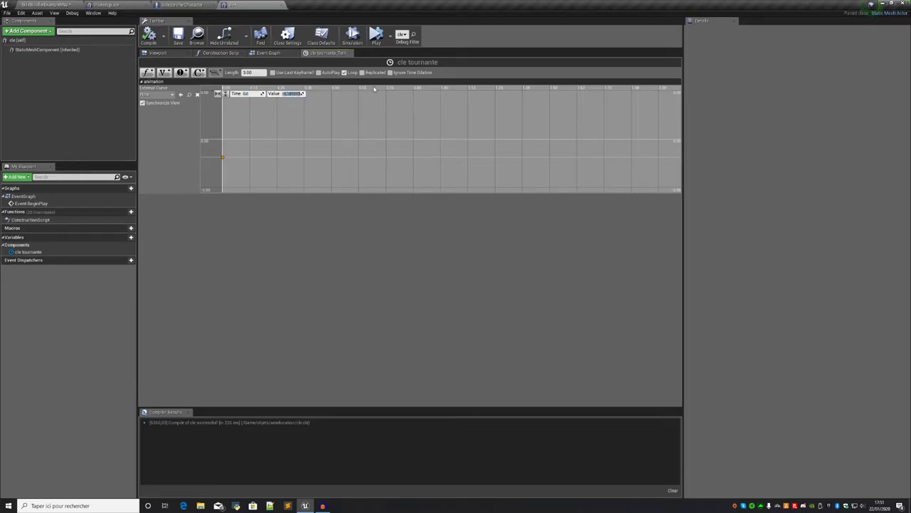
pyautogui.rightClick(356, 148)
pyautogui.click(378, 154)
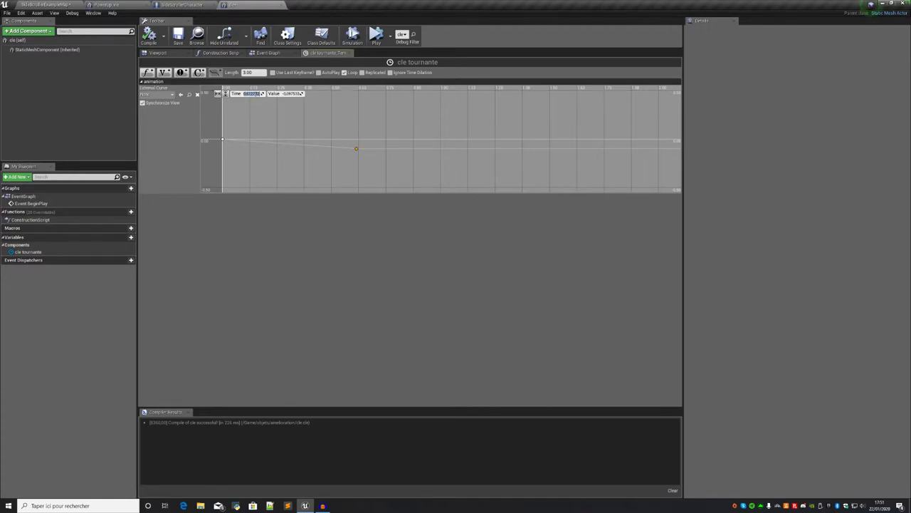
pyautogui.press('Return')
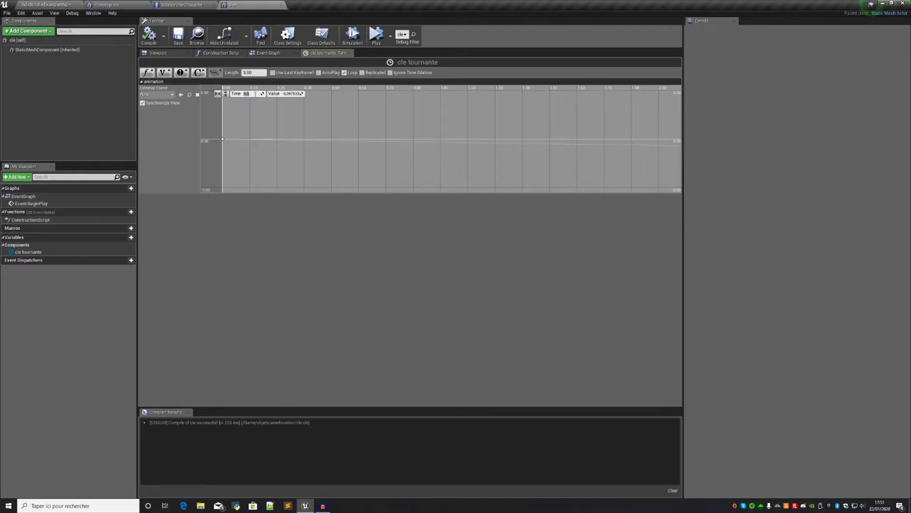
pyautogui.write('0')
pyautogui.press('Return')
pyautogui.click(217, 94)
pyautogui.click(225, 93)
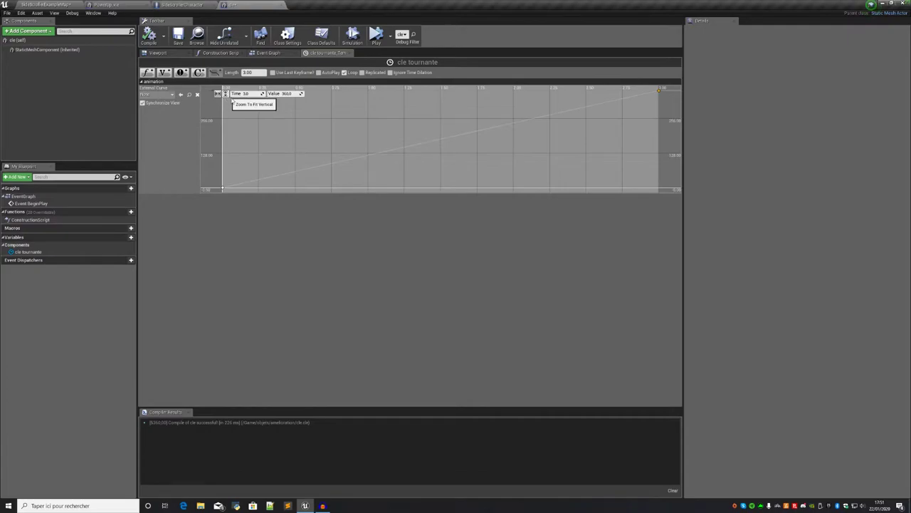
# - Set both the first and last keys to Auto interpolation
pyautogui.rightClick(224, 188)
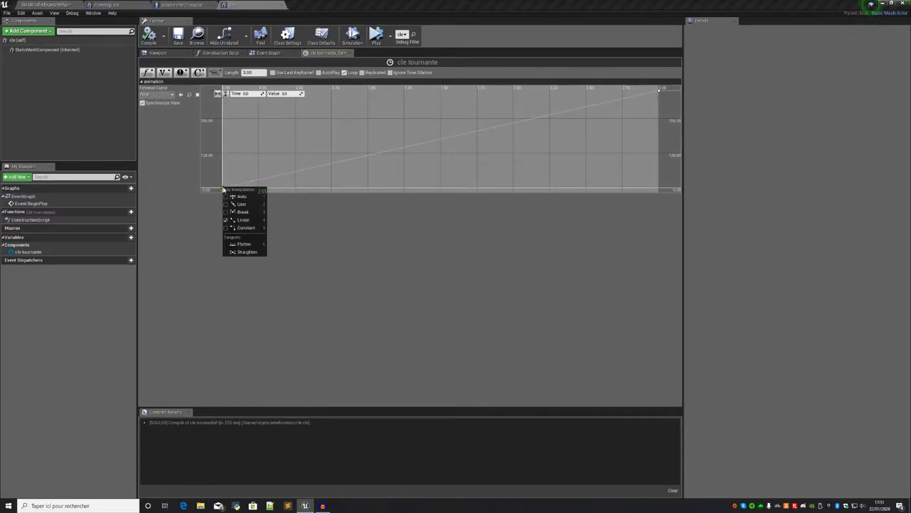
pyautogui.click(240, 196)
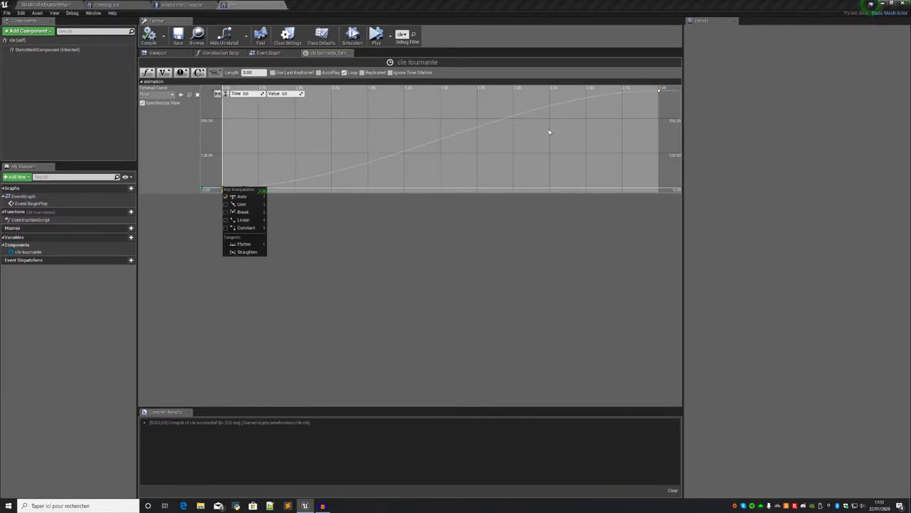
pyautogui.rightClick(660, 90)
pyautogui.click(673, 100)
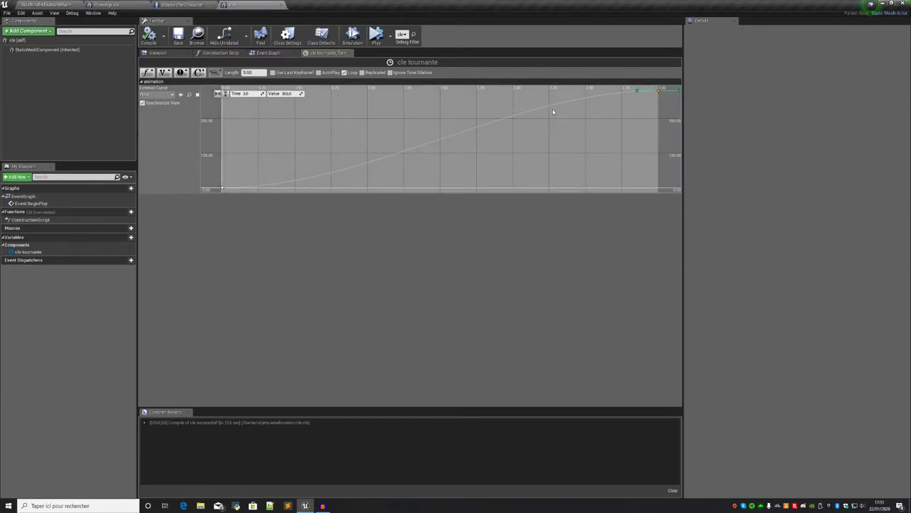
pyautogui.click(281, 55)
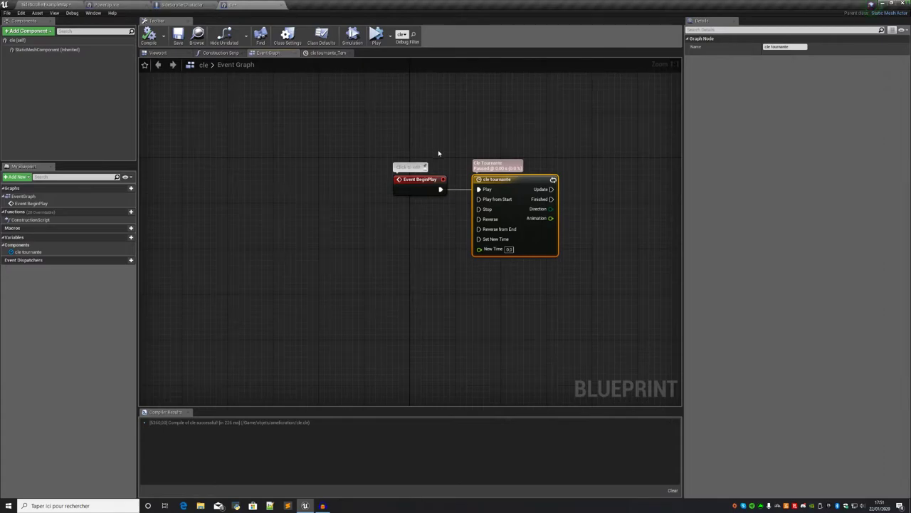
# - Create a Make Rotator node from the timeline's Animation output
pyautogui.moveTo(432, 152); pyautogui.dragTo(296, 148, button='right')
pyautogui.moveTo(414, 214); pyautogui.dragTo(450, 214)
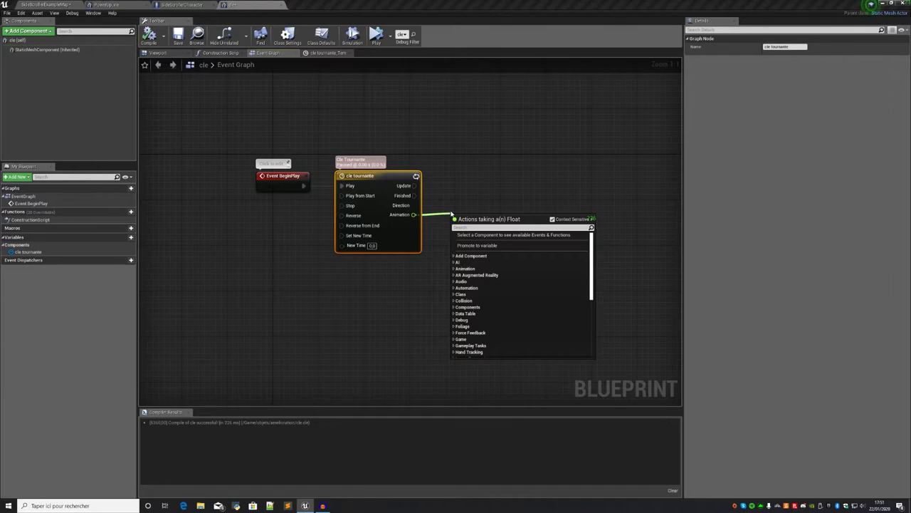
pyautogui.click(324, 54)
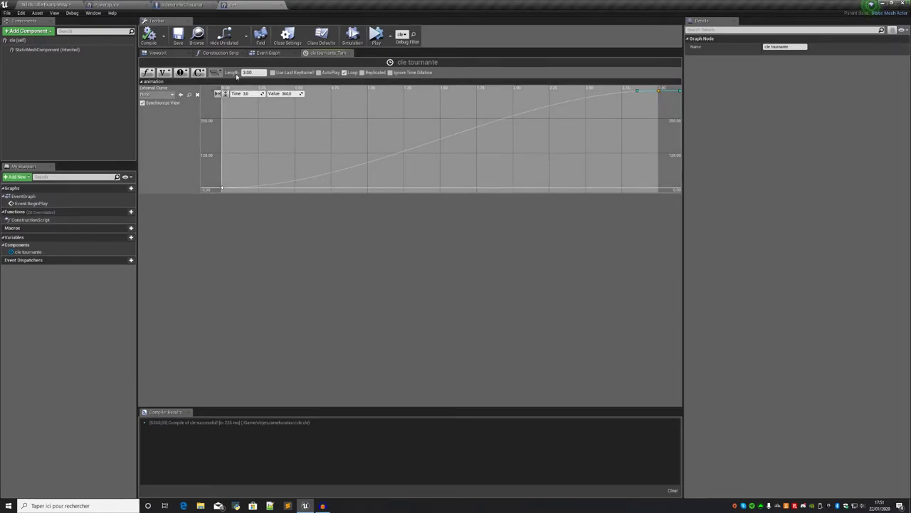
pyautogui.click(268, 53)
pyautogui.moveTo(413, 214); pyautogui.dragTo(450, 218)
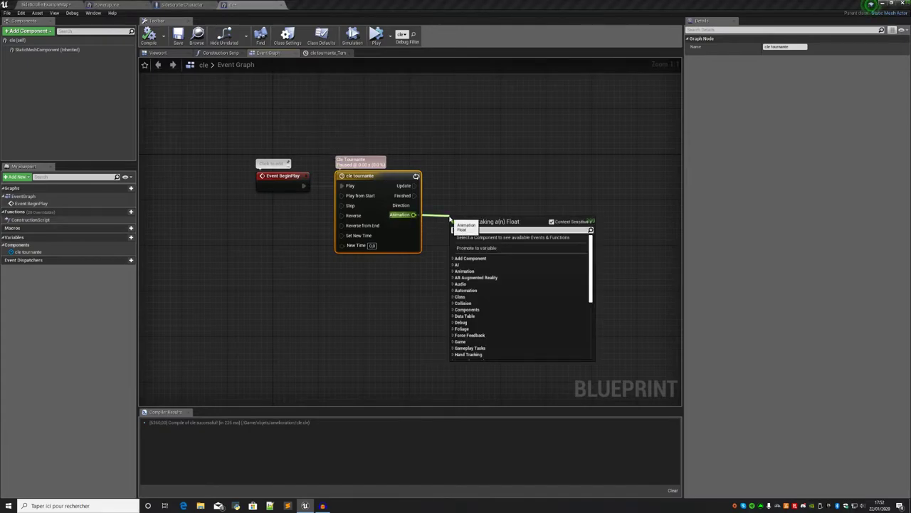
pyautogui.scroll(-5, 450, 218)
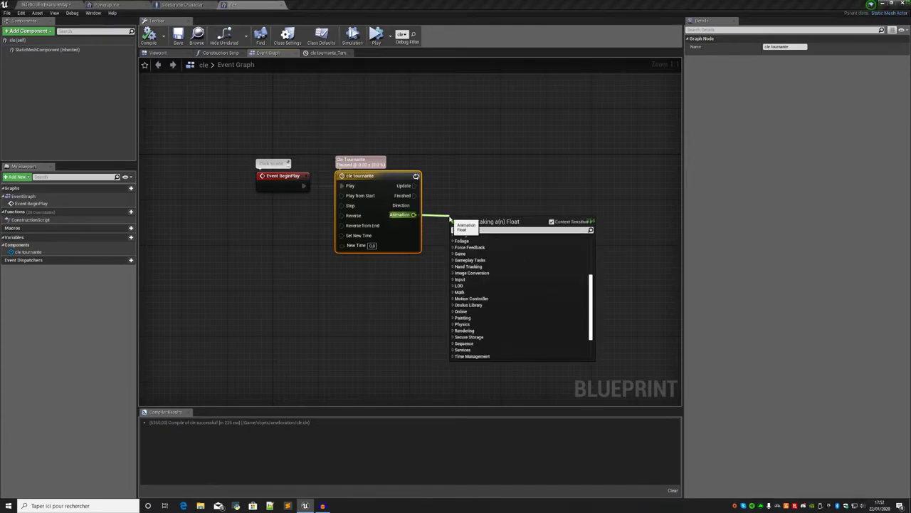
pyautogui.write('make rot')
pyautogui.press('Return')
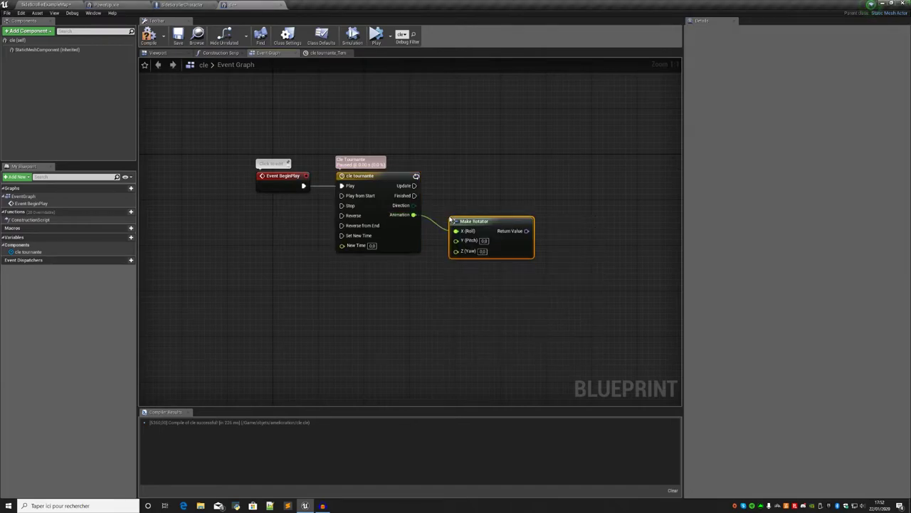
pyautogui.hotkey('ctrl', 'z')
pyautogui.hotkey('ctrl', 'z')
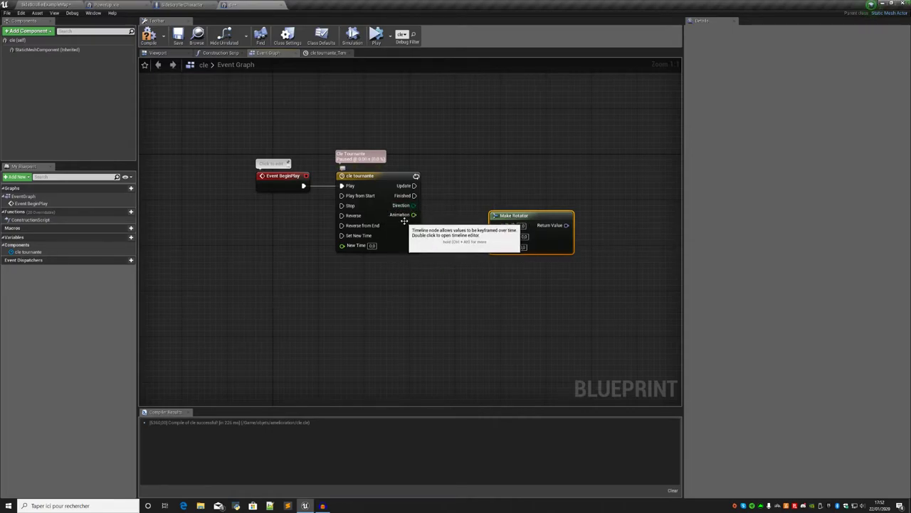
# - Wire Animation into the rotator's Z (Yaw) input and compile the blueprint
pyautogui.moveTo(414, 214); pyautogui.dragTo(459, 205)
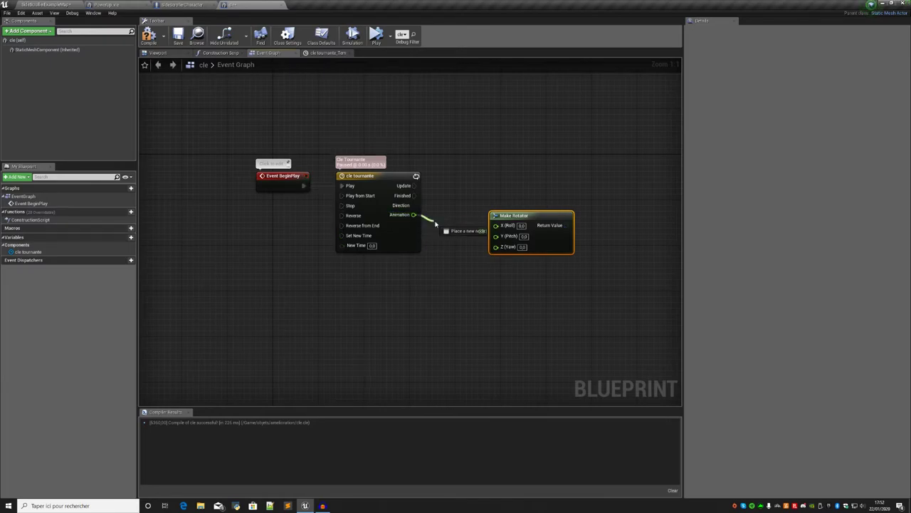
pyautogui.moveTo(459, 205)
pyautogui.mouseDown()
pyautogui.moveTo(482, 250)
pyautogui.moveTo(508, 228)
pyautogui.moveTo(435, 234)
pyautogui.moveTo(501, 247)
pyautogui.moveTo(478, 244)
pyautogui.mouseUp()
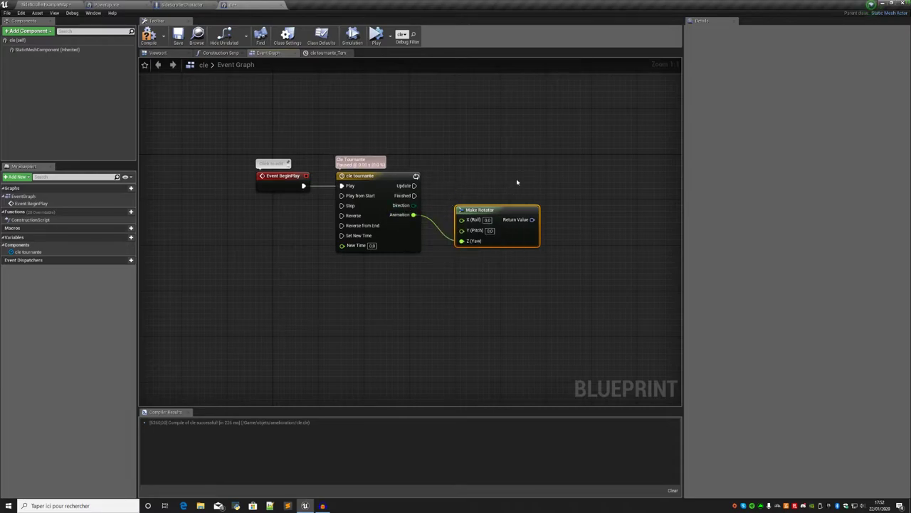
pyautogui.click(148, 36)
pyautogui.moveTo(521, 225); pyautogui.dragTo(577, 219)
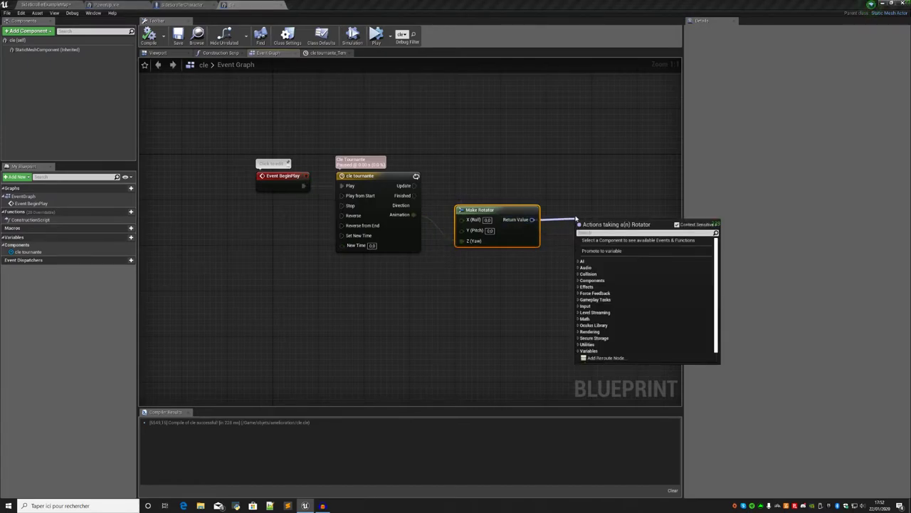
# - Add a SetActorRelativeRotation node fed by the rotator and driven by the timeline's Update
pyautogui.write('set rela')
pyautogui.press('Return')
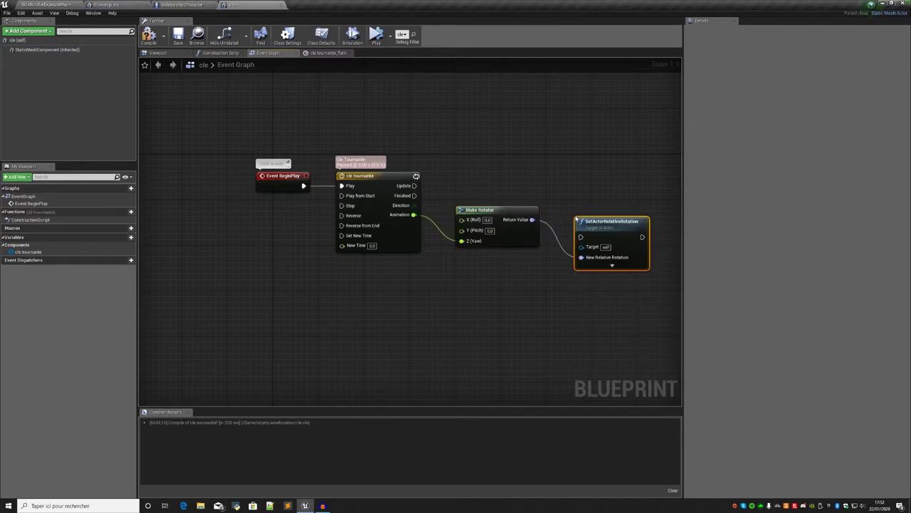
pyautogui.moveTo(620, 268); pyautogui.dragTo(621, 224)
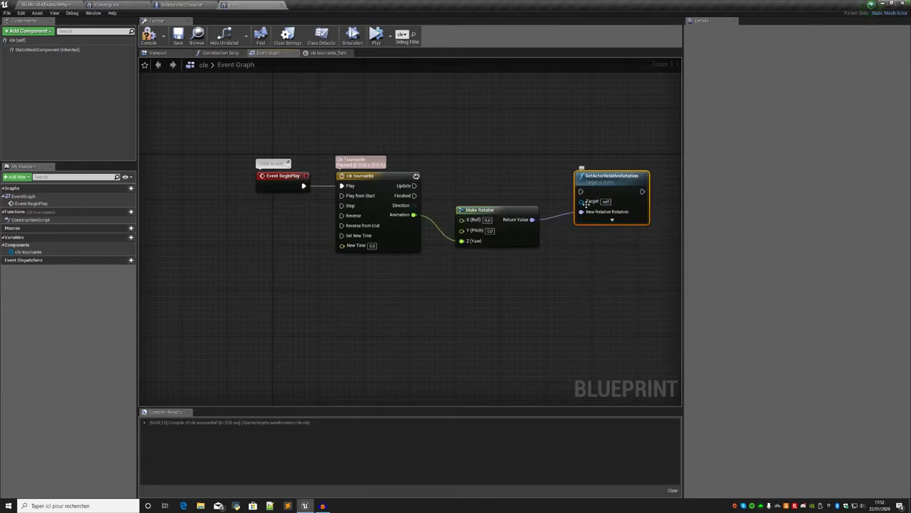
pyautogui.click(613, 220)
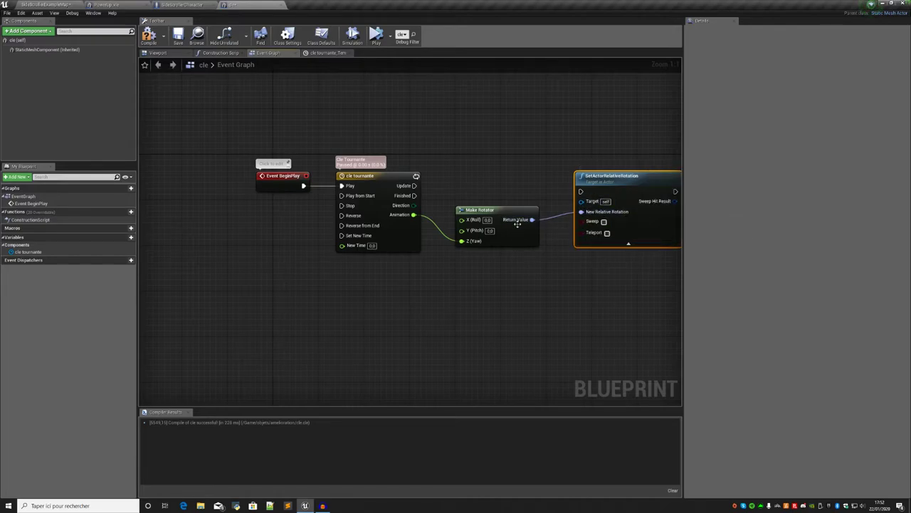
pyautogui.moveTo(506, 220); pyautogui.dragTo(504, 227)
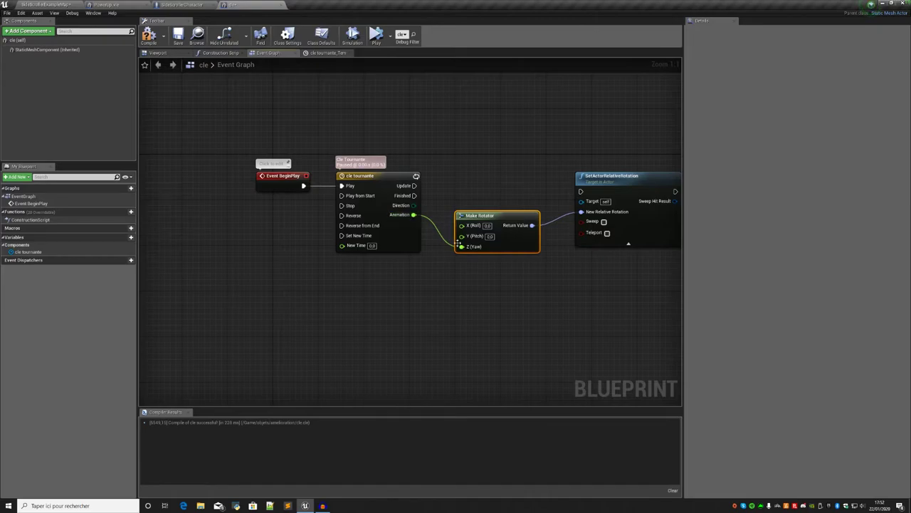
pyautogui.moveTo(581, 191)
pyautogui.mouseDown()
pyautogui.moveTo(449, 194)
pyautogui.moveTo(414, 186)
pyautogui.mouseUp()
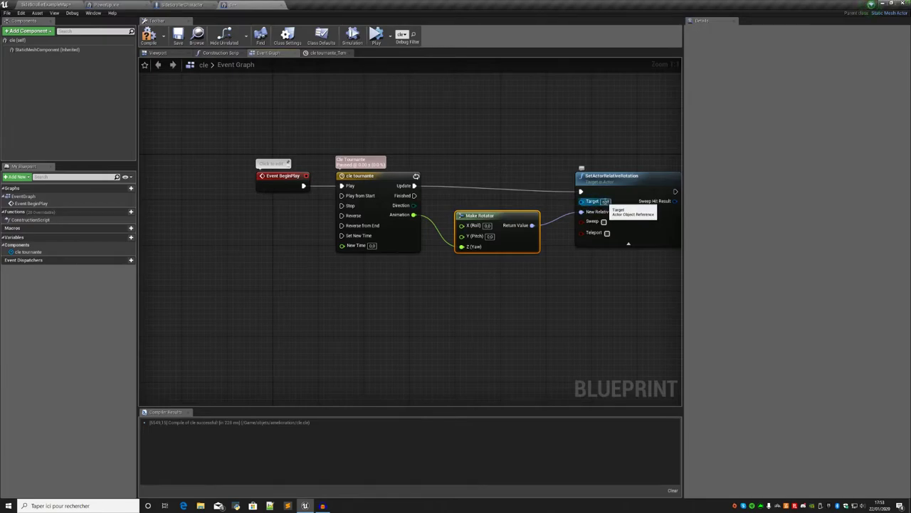
pyautogui.click(561, 156)
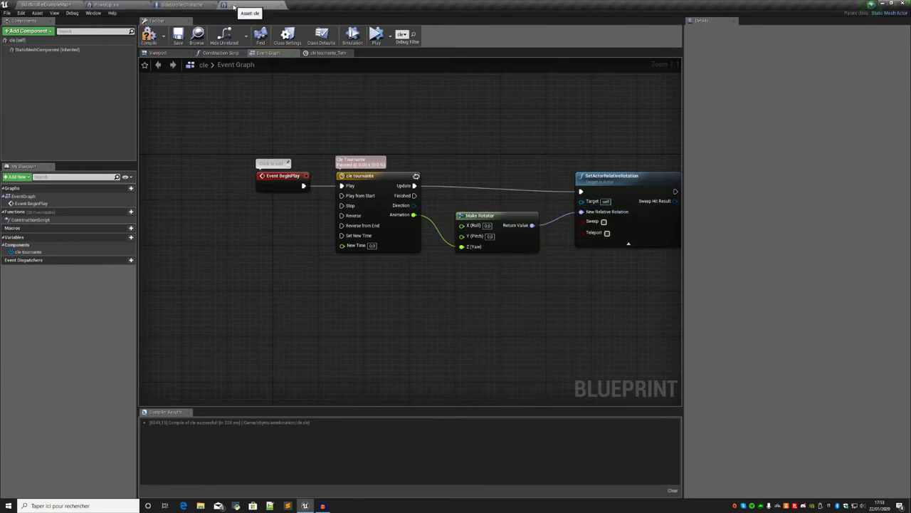
# - Plug a Self reference into the rotation node's Target and tidy the node layout
pyautogui.moveTo(463, 118); pyautogui.dragTo(339, 75, button='right')
pyautogui.rightClick(462, 160)
pyautogui.press('Escape')
pyautogui.click(472, 159)
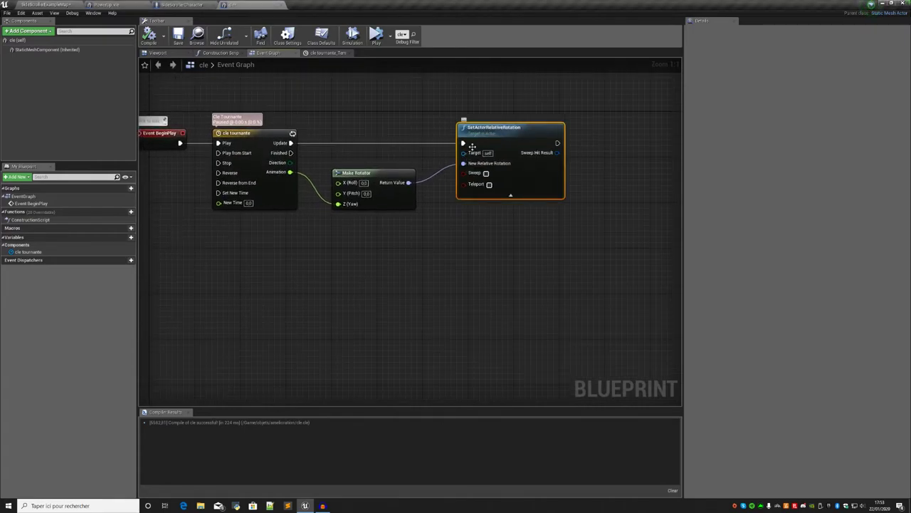
pyautogui.moveTo(471, 159); pyautogui.dragTo(425, 160)
pyautogui.write('get a refe')
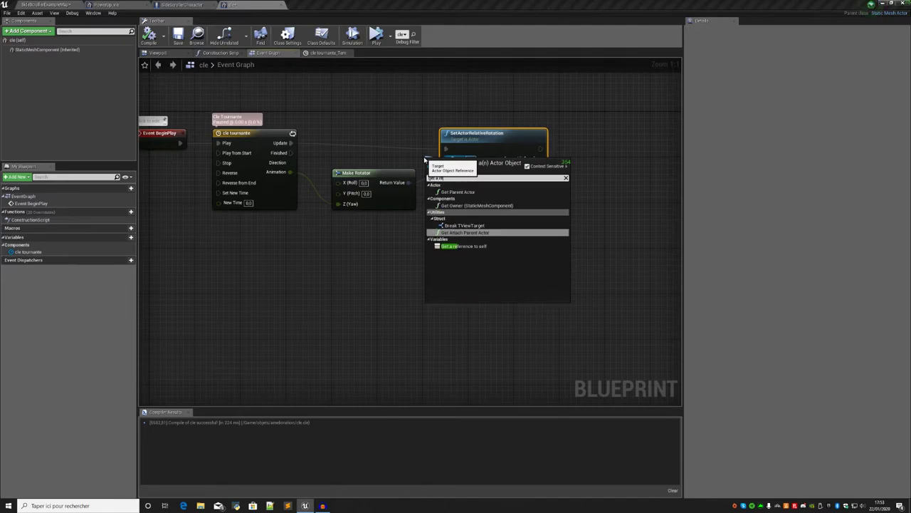
pyautogui.press('Return')
pyautogui.moveTo(429, 164); pyautogui.dragTo(384, 157)
pyautogui.moveTo(494, 136); pyautogui.dragTo(511, 125)
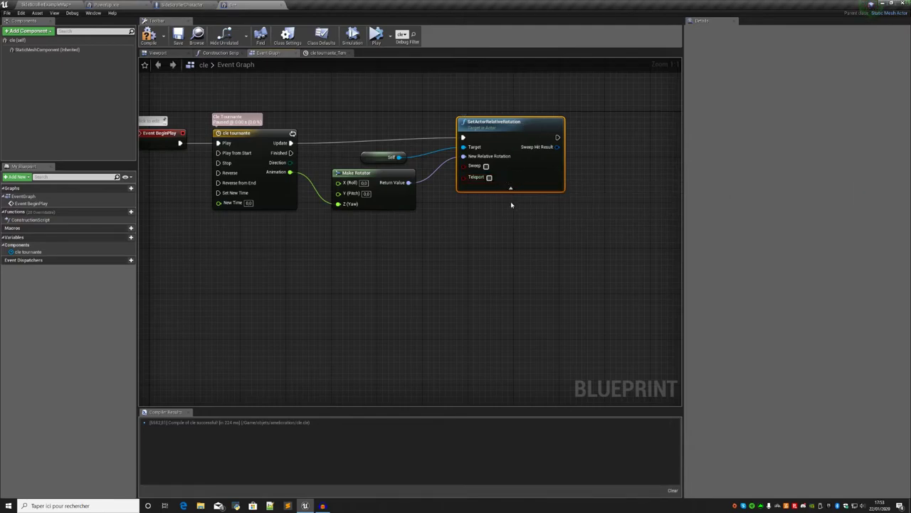
pyautogui.click(512, 189)
pyautogui.click(494, 164)
pyautogui.moveTo(541, 149)
pyautogui.mouseDown()
pyautogui.moveTo(581, 161)
pyautogui.moveTo(533, 143)
pyautogui.mouseUp()
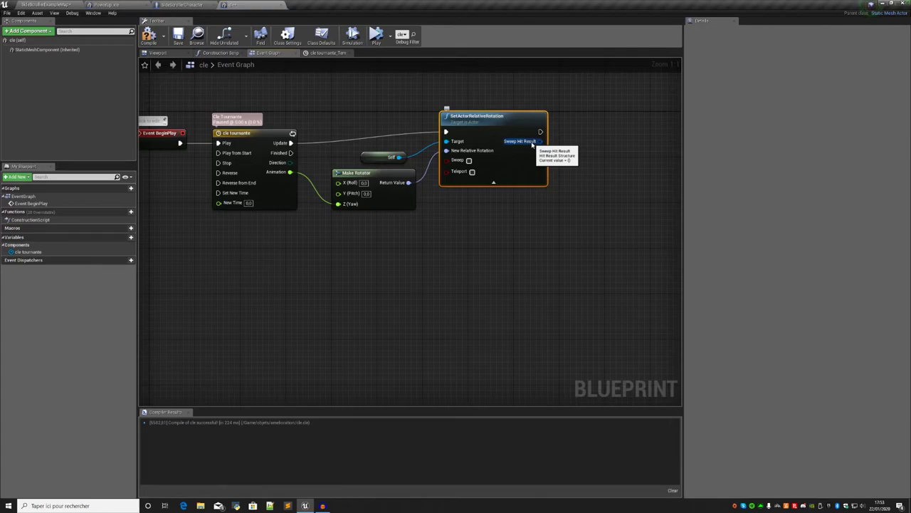
# - Add a Break Hit Result node off the rotation node's Sweep Hit Result
pyautogui.rightClick(530, 144)
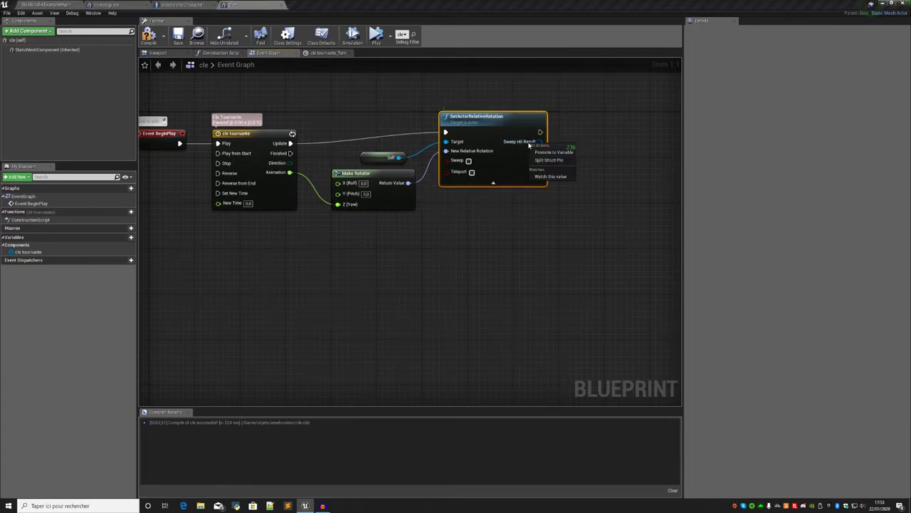
pyautogui.moveTo(531, 144); pyautogui.dragTo(582, 153)
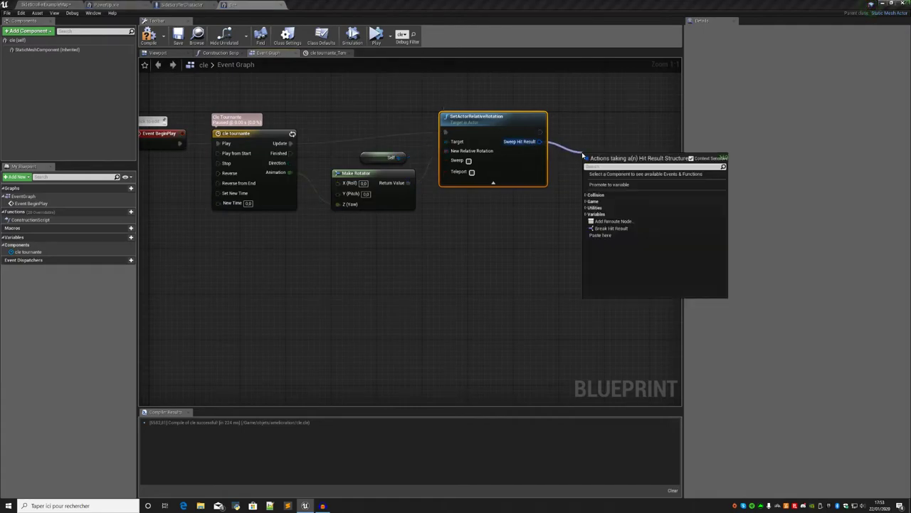
pyautogui.write('bre')
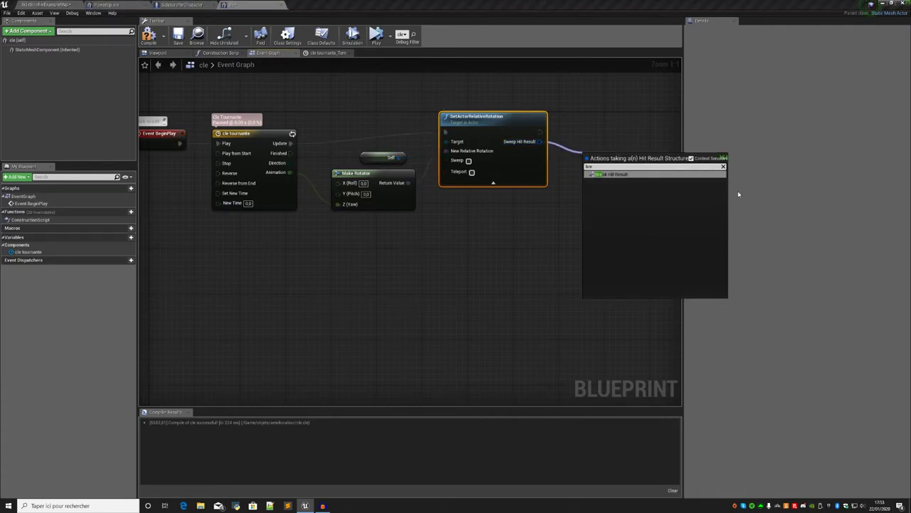
pyautogui.click(677, 175)
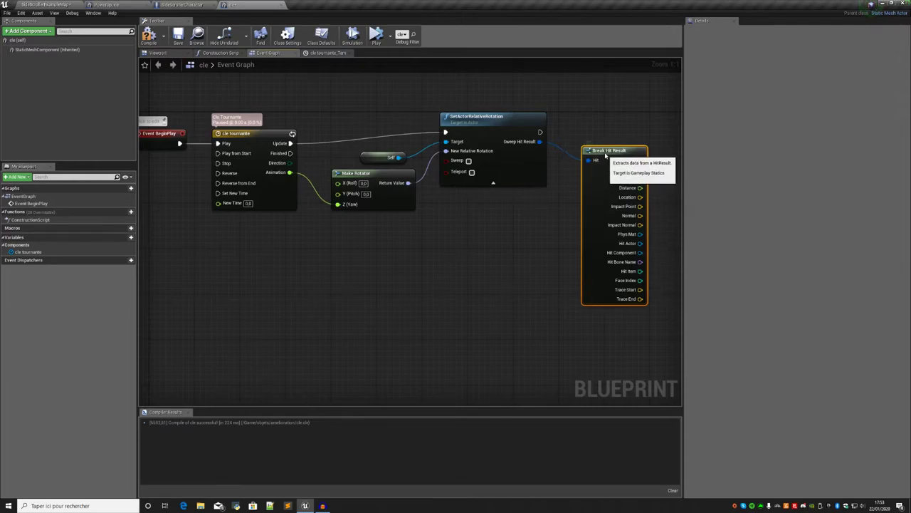
pyautogui.moveTo(620, 153); pyautogui.dragTo(459, 135, button='right')
pyautogui.moveTo(476, 159); pyautogui.dragTo(510, 168)
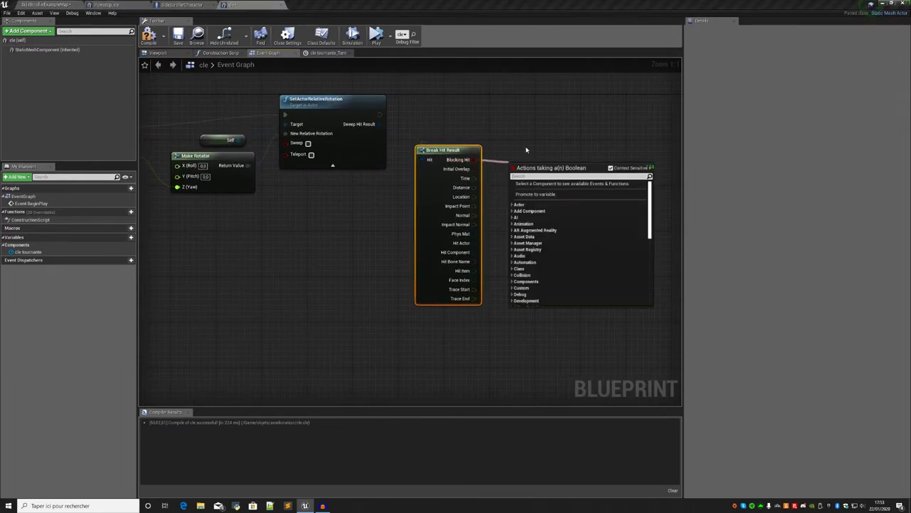
pyautogui.press('Escape')
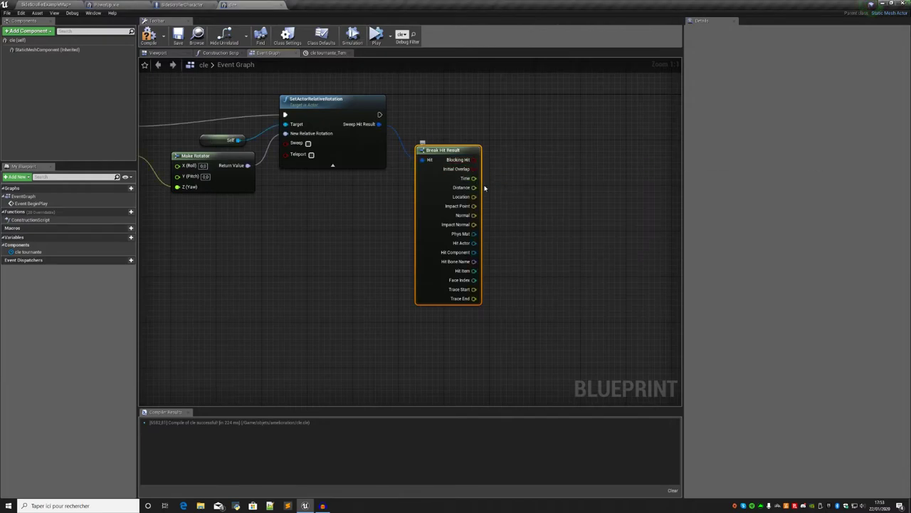
# - Delete the Break Hit Result node and collapse the Sweep and Teleport pins
pyautogui.moveTo(456, 99)
pyautogui.mouseDown()
pyautogui.moveTo(419, 266)
pyautogui.moveTo(576, 291)
pyautogui.mouseUp()
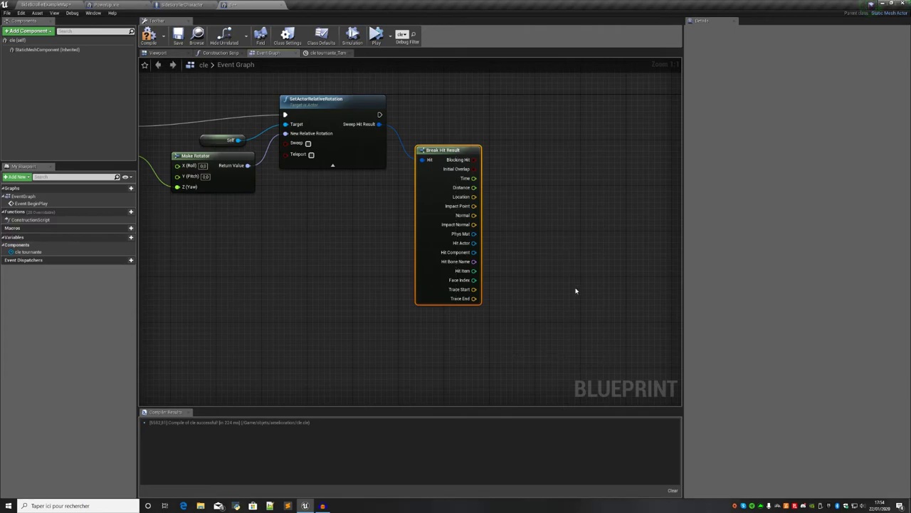
pyautogui.press('Delete')
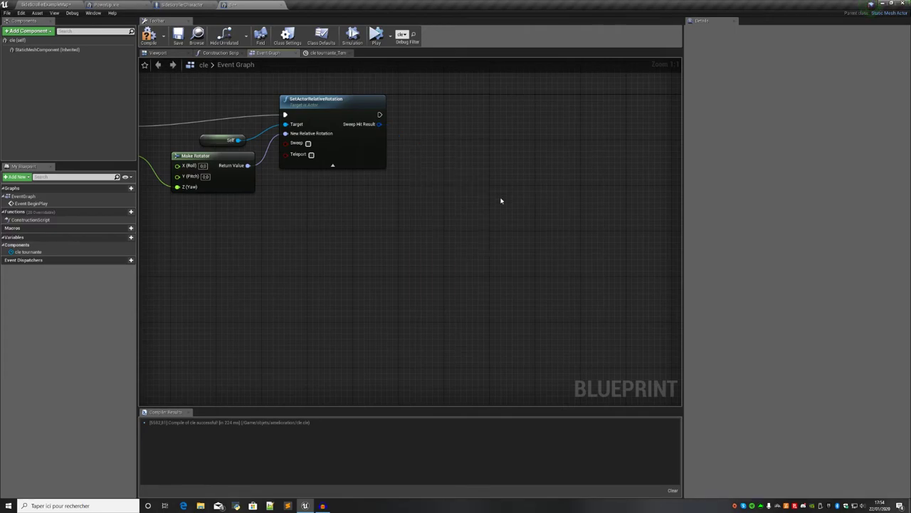
pyautogui.click(332, 166)
pyautogui.moveTo(299, 214); pyautogui.dragTo(454, 256, button='right')
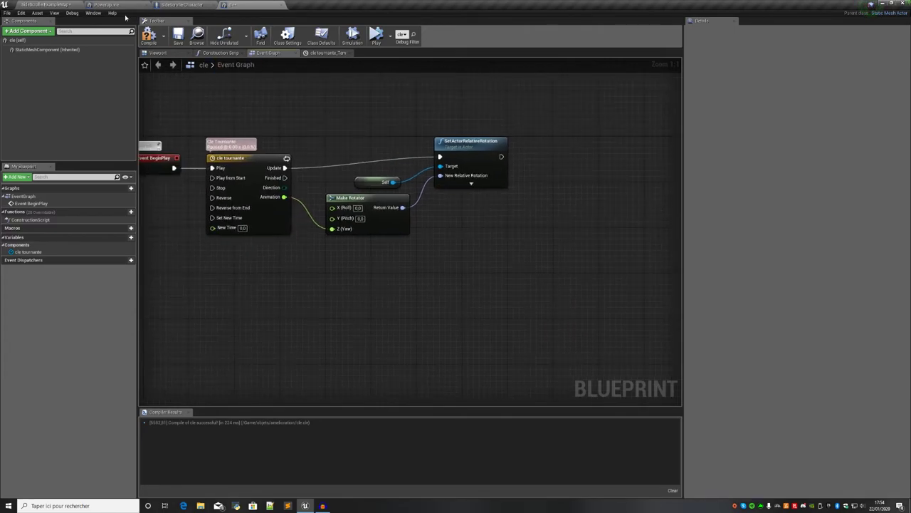
# - Compile cle, test-play the level to watch the key spin above the water, then return to its Event Graph
pyautogui.click(149, 37)
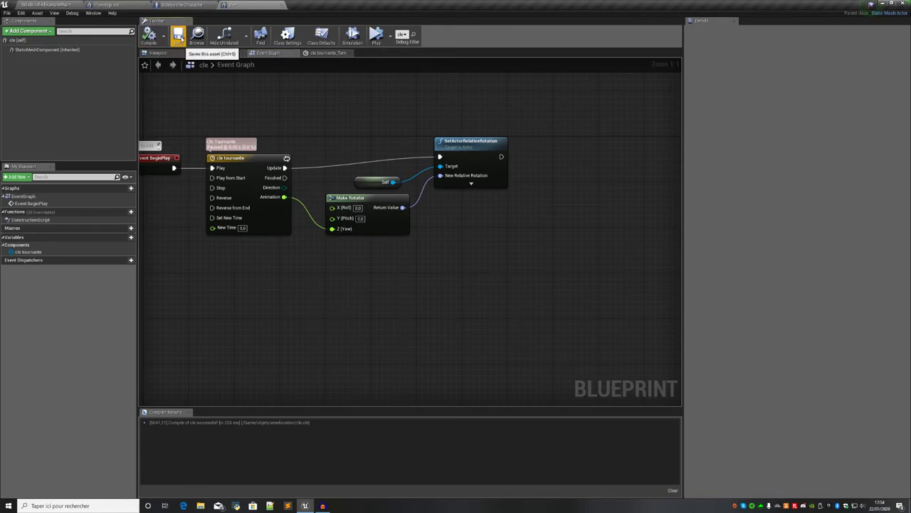
pyautogui.click(51, 4)
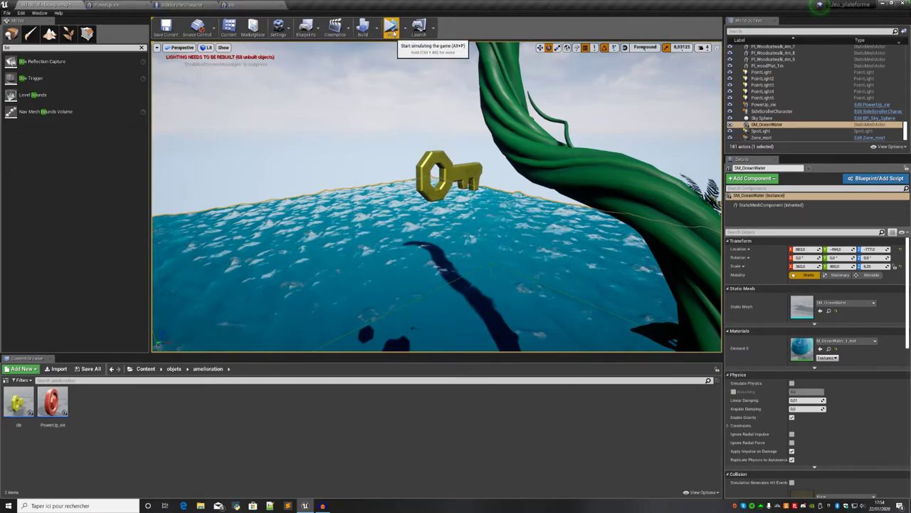
pyautogui.click(390, 30)
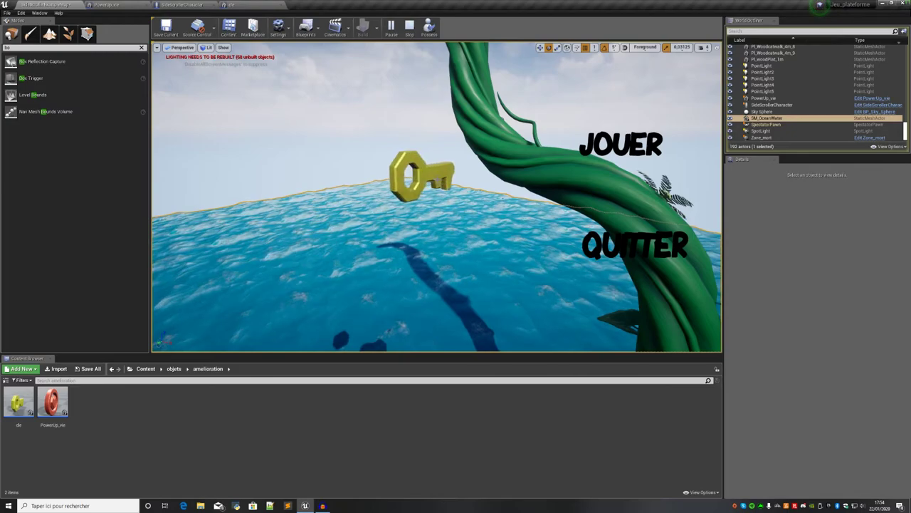
pyautogui.click(412, 32)
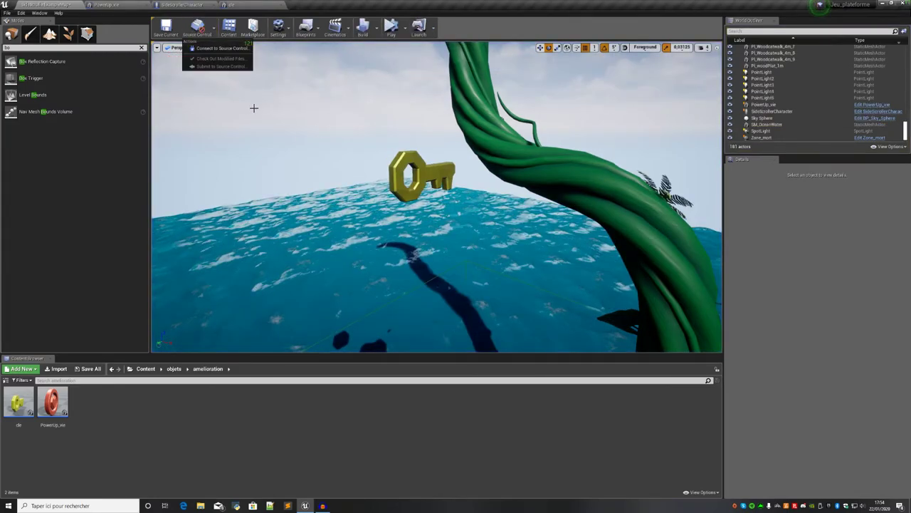
pyautogui.click(253, 5)
pyautogui.moveTo(319, 128); pyautogui.dragTo(484, 136, button='right')
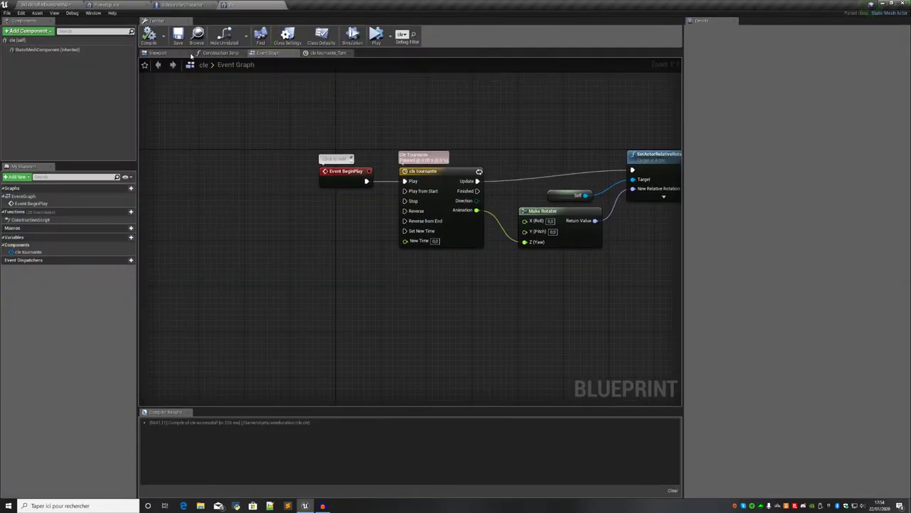
# - Add a Sphere Collision component to the cle key in the Viewport
pyautogui.click(157, 52)
pyautogui.click(29, 31)
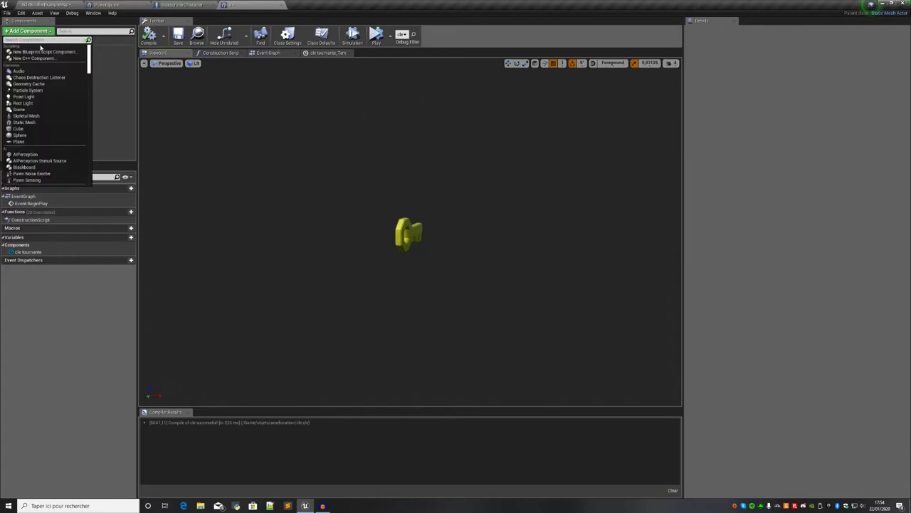
pyautogui.write('col')
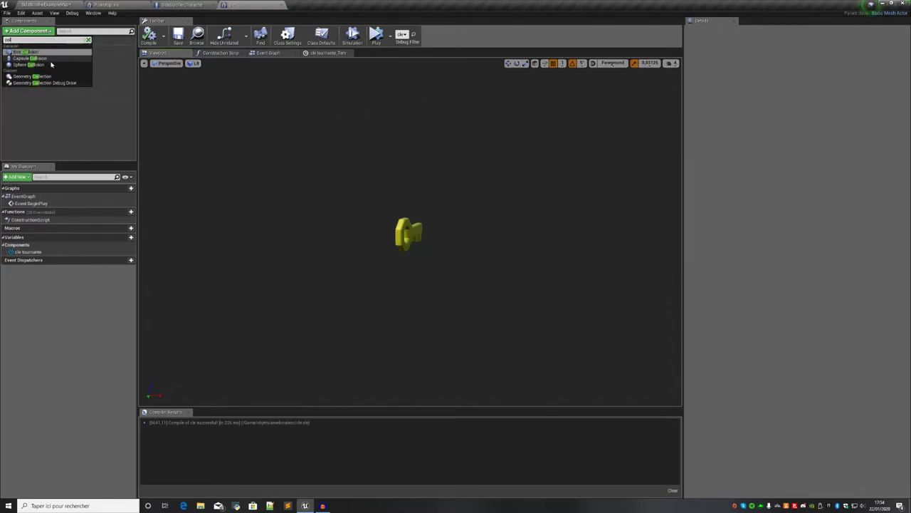
pyautogui.click(50, 64)
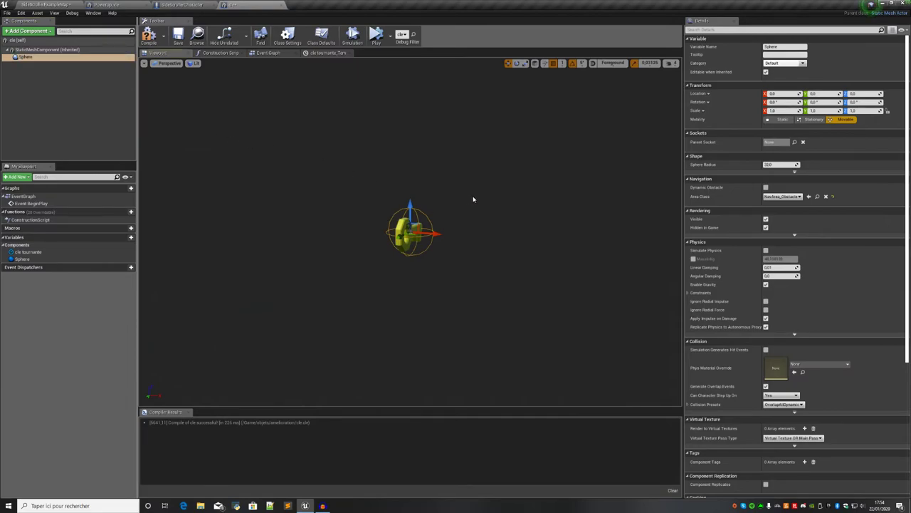
# - Scale the collision sphere up to about 1.4 so it encloses the key
pyautogui.click(28, 31)
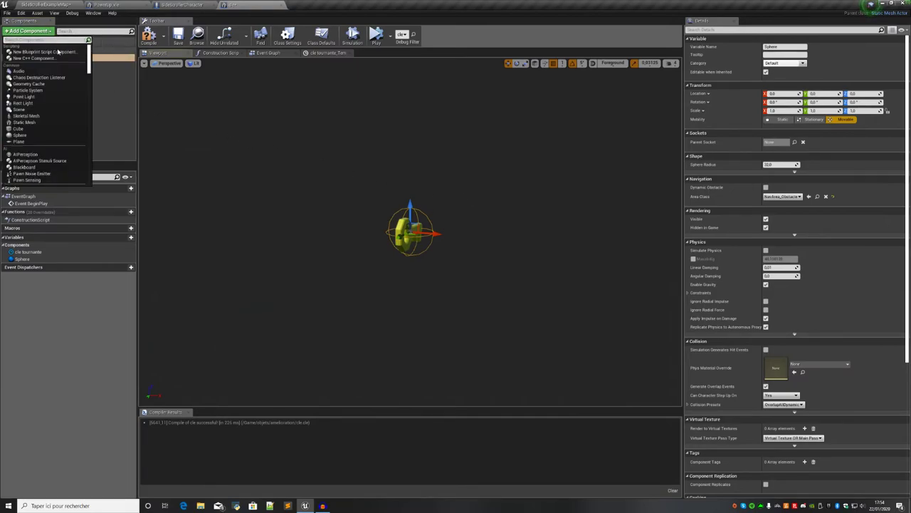
pyautogui.click(433, 209)
pyautogui.scroll(5, 433, 209)
pyautogui.moveTo(433, 210); pyautogui.dragTo(450, 262)
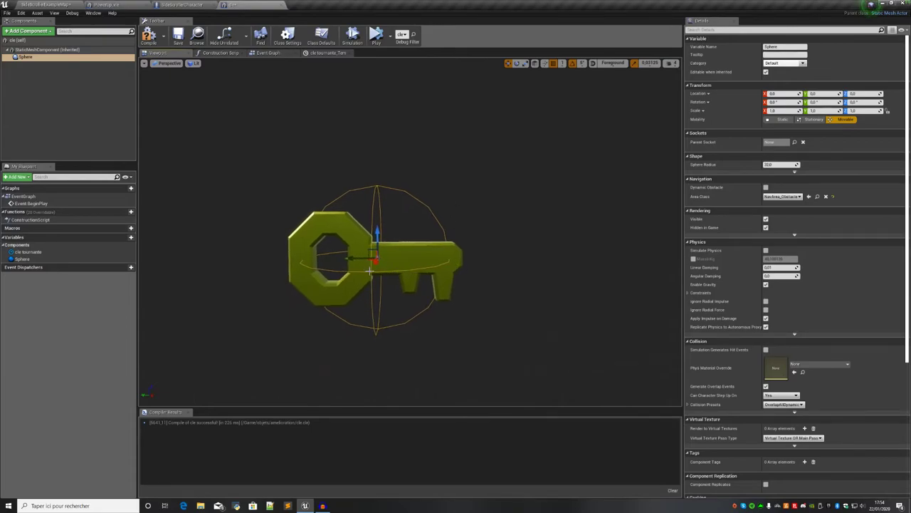
pyautogui.press('e')
pyautogui.press('r')
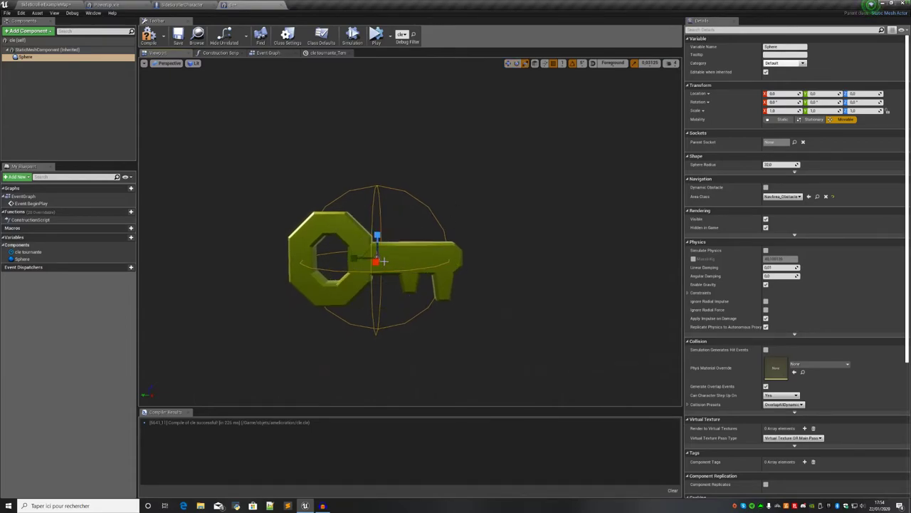
pyautogui.moveTo(381, 255); pyautogui.dragTo(401, 233)
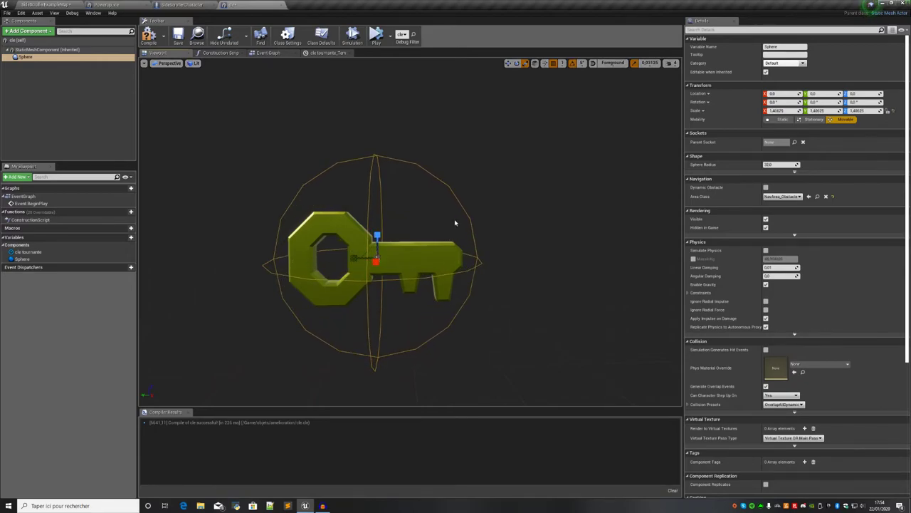
pyautogui.moveTo(455, 223); pyautogui.dragTo(442, 213)
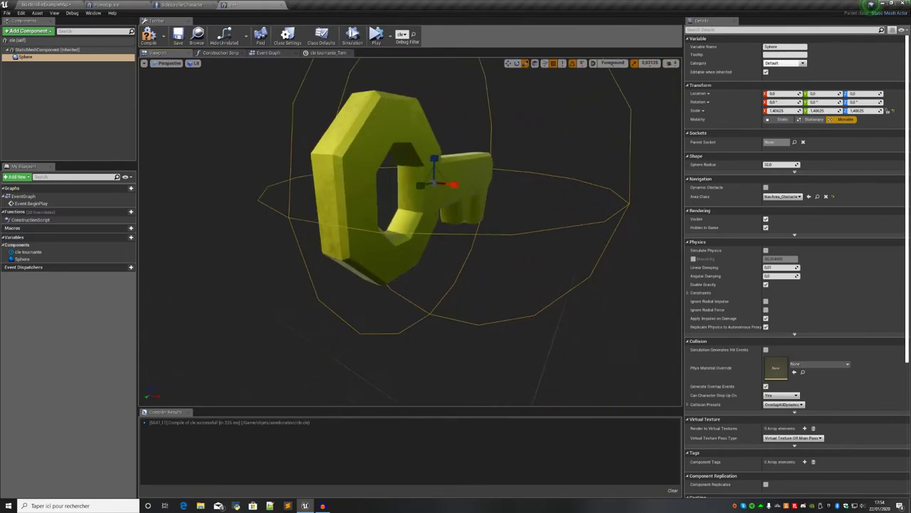
pyautogui.scroll(-5, 458, 218)
pyautogui.moveTo(458, 218); pyautogui.dragTo(470, 213)
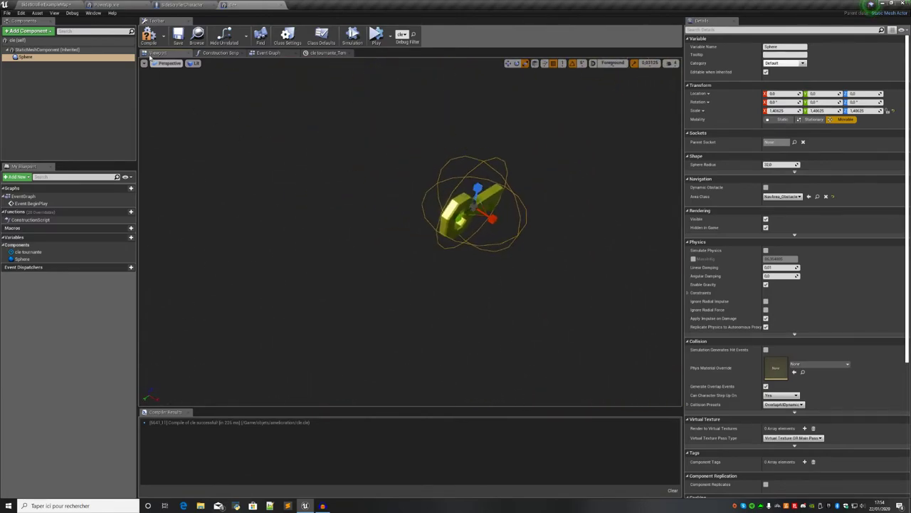
pyautogui.scroll(-3, 774, 356)
pyautogui.scroll(-2, 774, 356)
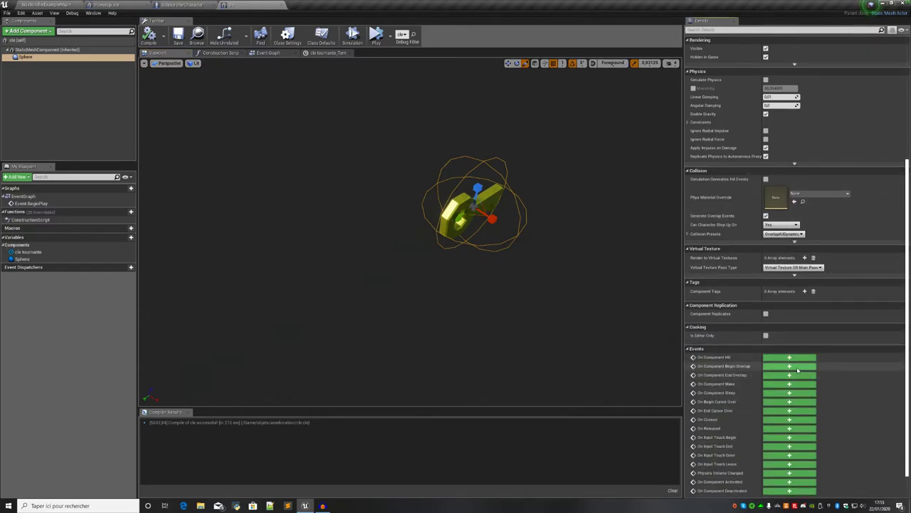
# - Add an On Component Begin Overlap (Sphere) event and bring it up in the cle Event Graph
pyautogui.click(798, 368)
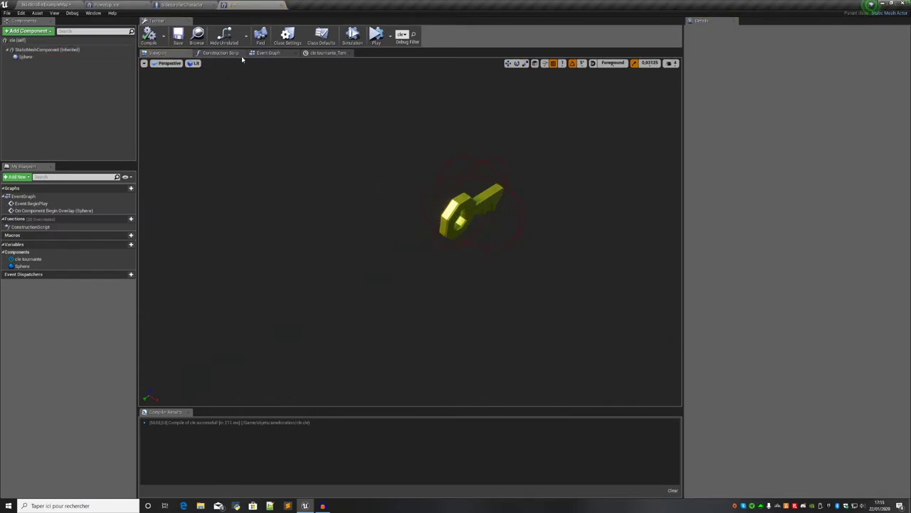
pyautogui.click(278, 54)
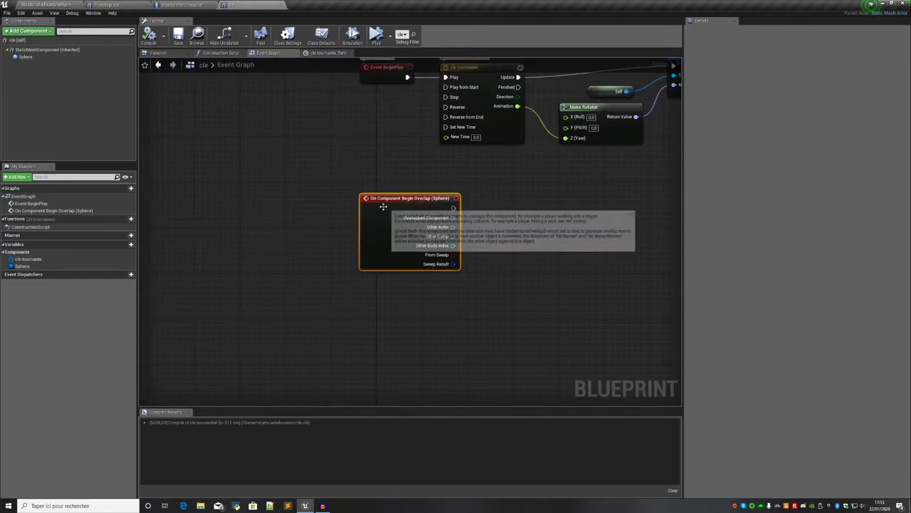
pyautogui.moveTo(381, 211); pyautogui.dragTo(450, 213)
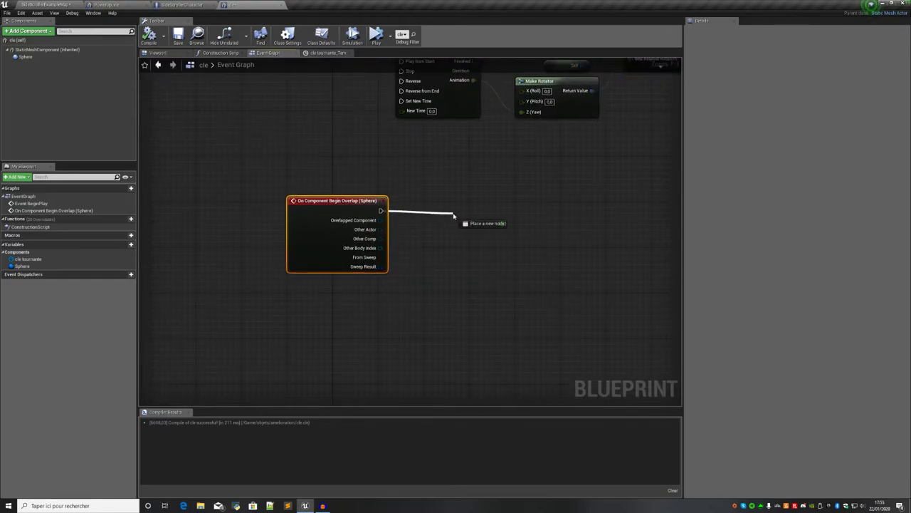
pyautogui.click(289, 133)
pyautogui.click(158, 53)
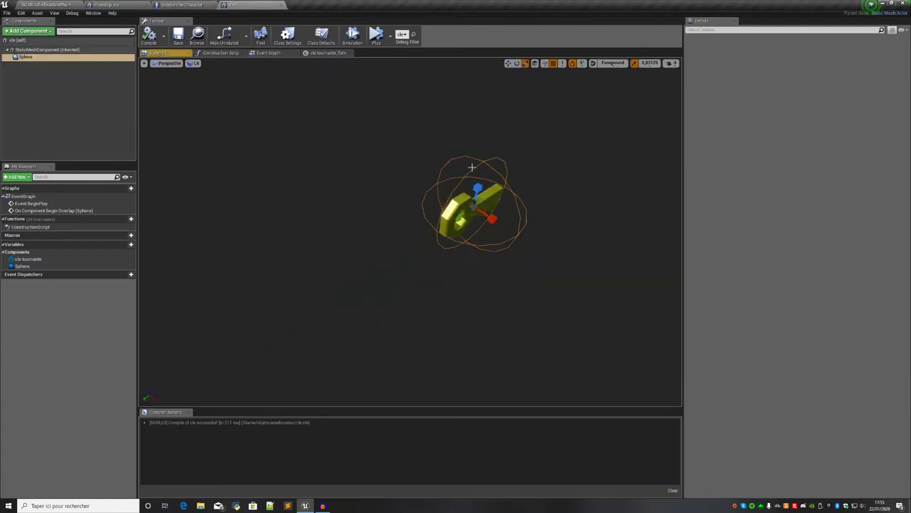
pyautogui.click(457, 175)
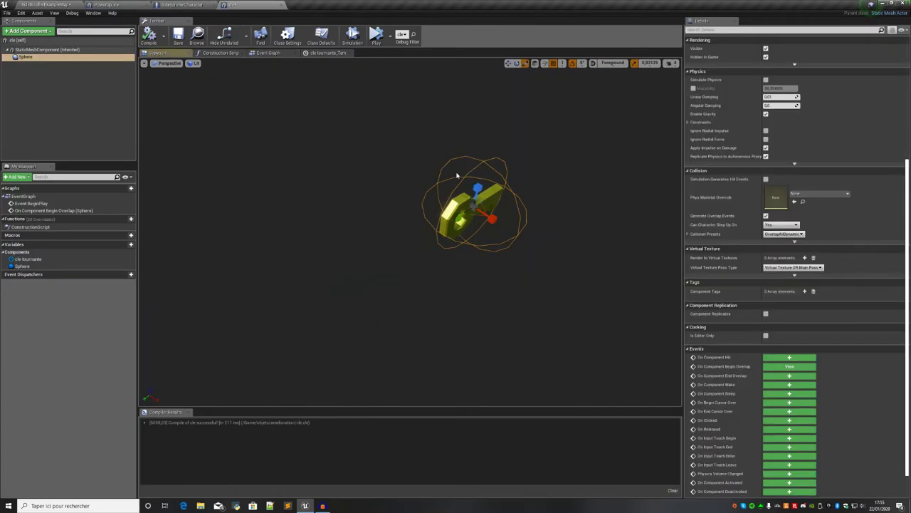
pyautogui.click(316, 53)
pyautogui.click(268, 53)
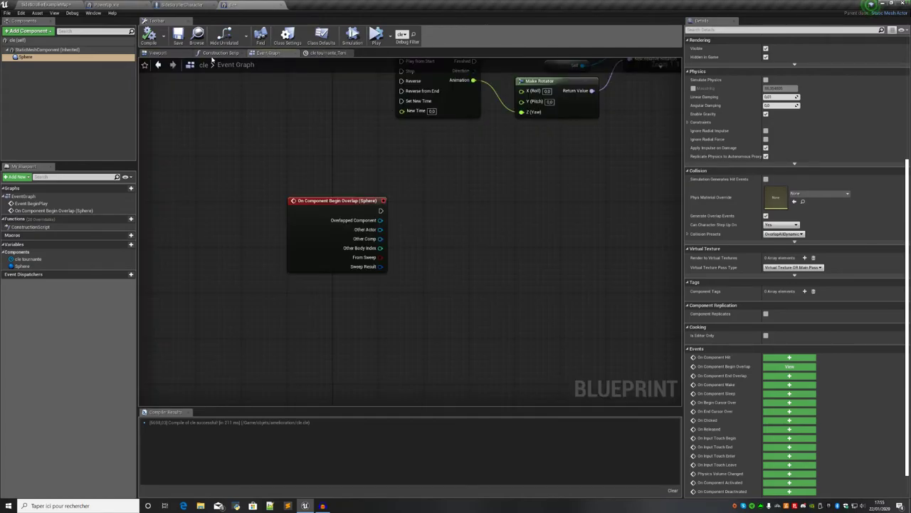
# - Search the overlap event's follow-up actions for 'cast to side'
pyautogui.moveTo(381, 210); pyautogui.dragTo(440, 222)
pyautogui.write('cast to')
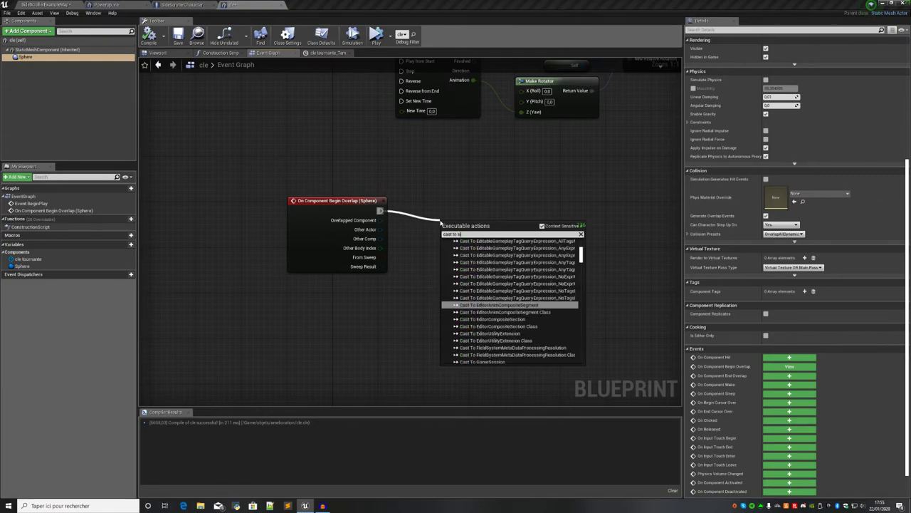
pyautogui.write('side')
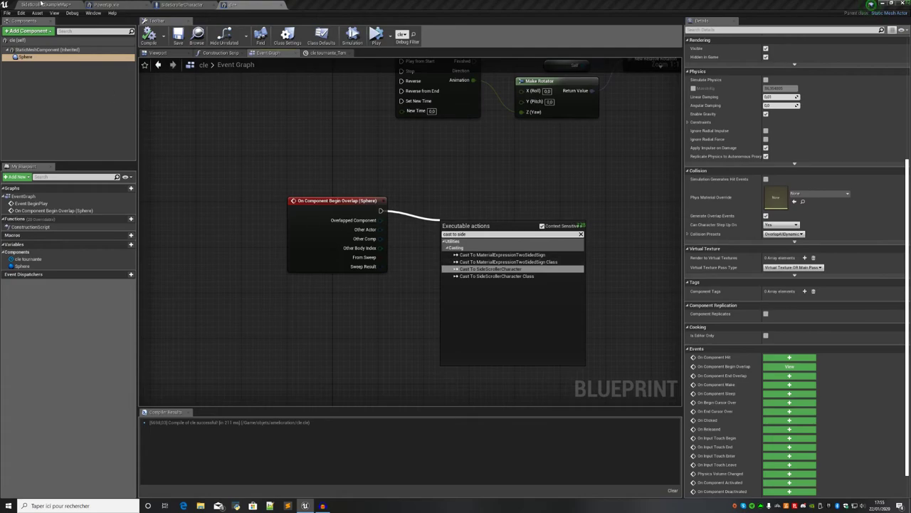
# - Play the SideScrollerExampleMap level in the viewport
pyautogui.click(41, 3)
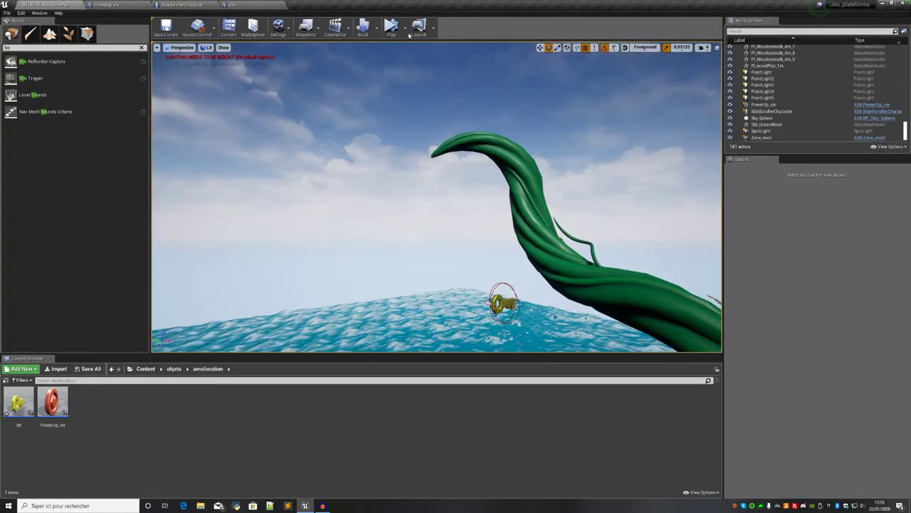
pyautogui.click(405, 27)
pyautogui.click(447, 49)
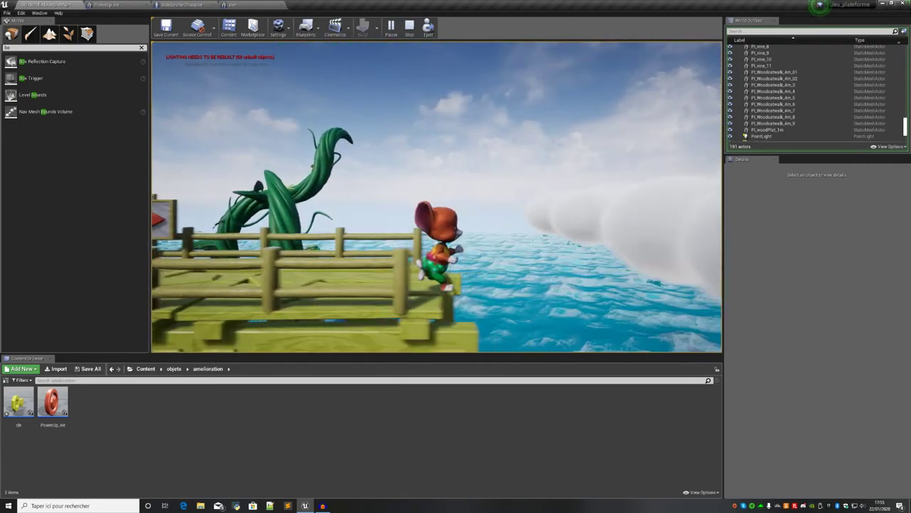
# - Stop the game and add Cast To SideScrollerCharacter after the overlap event, then compile
pyautogui.press('Escape')
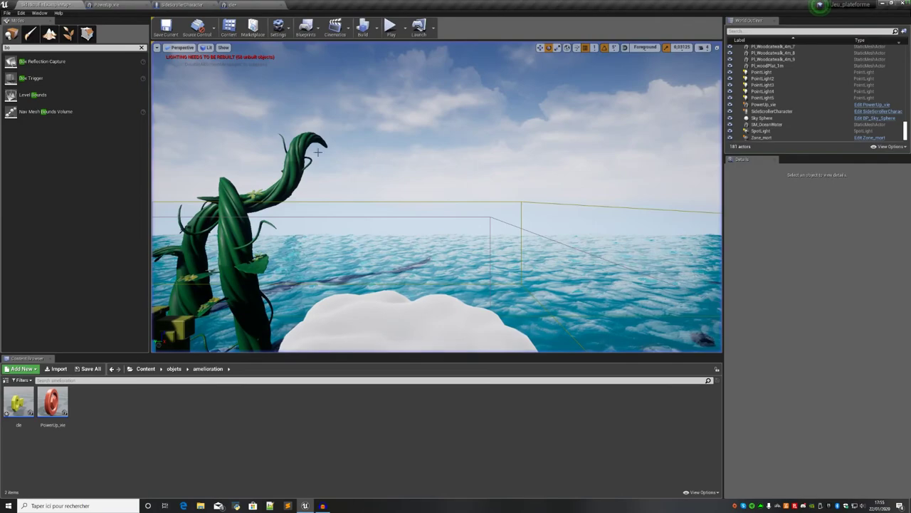
pyautogui.click(233, 5)
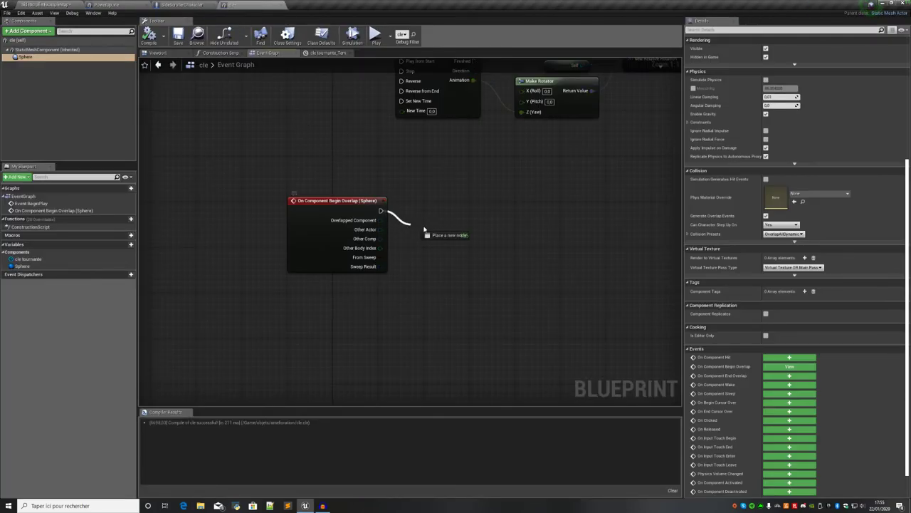
pyautogui.moveTo(381, 211); pyautogui.dragTo(437, 226)
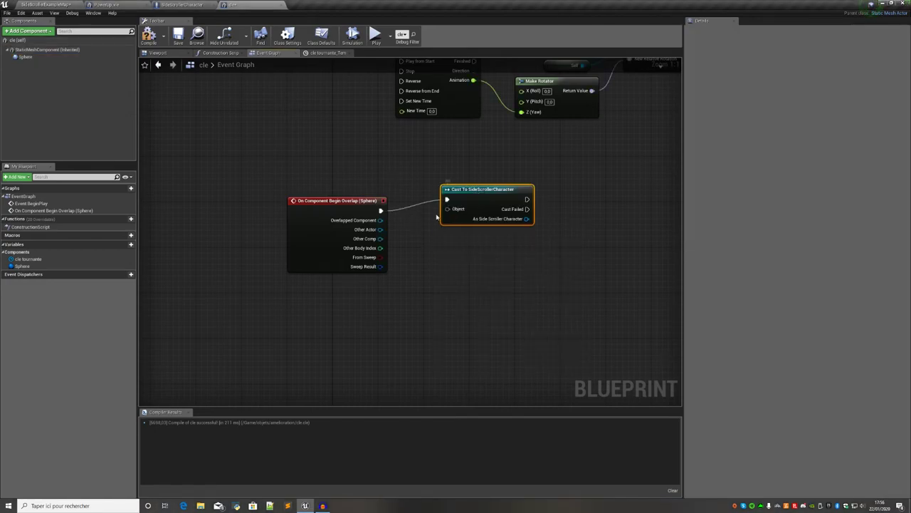
pyautogui.click(149, 36)
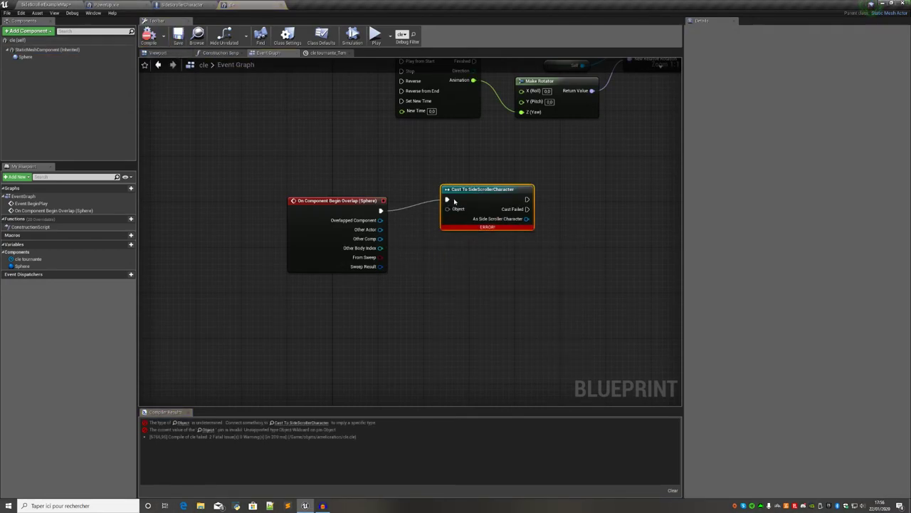
# - Connect Other Actor to the cast's Object input, recompile, and open the SideScrollerCharacter blueprint
pyautogui.moveTo(454, 210); pyautogui.dragTo(380, 229)
pyautogui.moveTo(467, 226); pyautogui.dragTo(433, 244)
pyautogui.click(149, 35)
pyautogui.moveTo(484, 171); pyautogui.dragTo(368, 139, button='right')
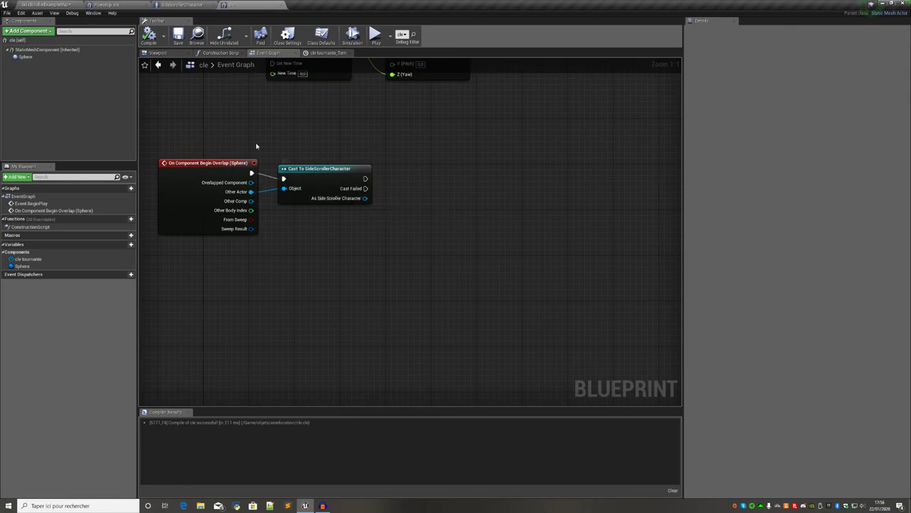
pyautogui.click(181, 4)
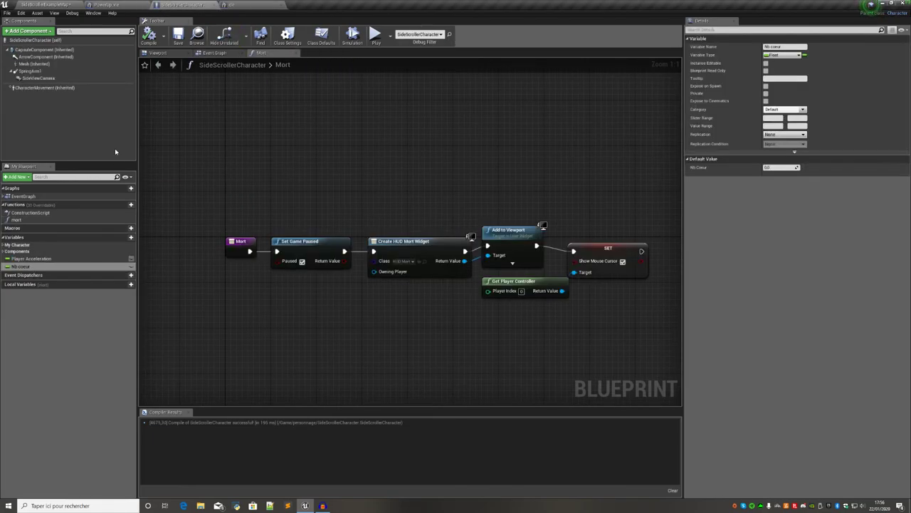
# - Return via PowerUp_vie to the cle Event Graph and drag a wire from the cast's success output
pyautogui.moveTo(133, 207)
pyautogui.click(107, 5)
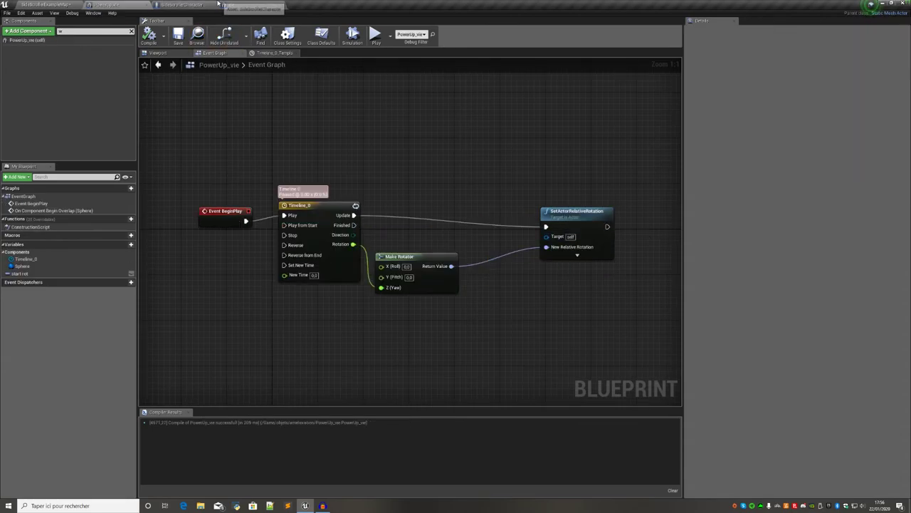
pyautogui.click(253, 6)
pyautogui.moveTo(365, 178); pyautogui.dragTo(430, 186)
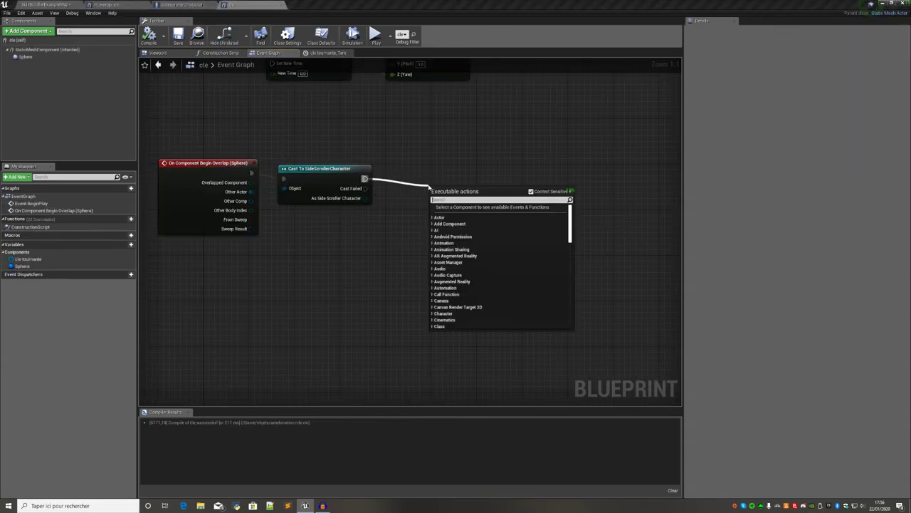
# - Add a Print String saying 'Cle obtenue' after the cast, compile, and launch a Standalone Game preview
pyautogui.write('print')
pyautogui.press('Return')
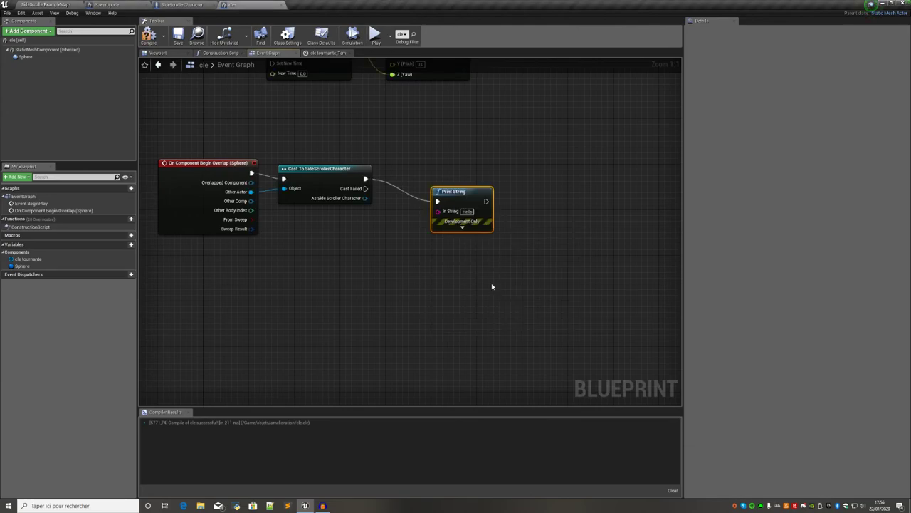
pyautogui.moveTo(456, 192); pyautogui.dragTo(439, 169)
pyautogui.write('Clé obte')
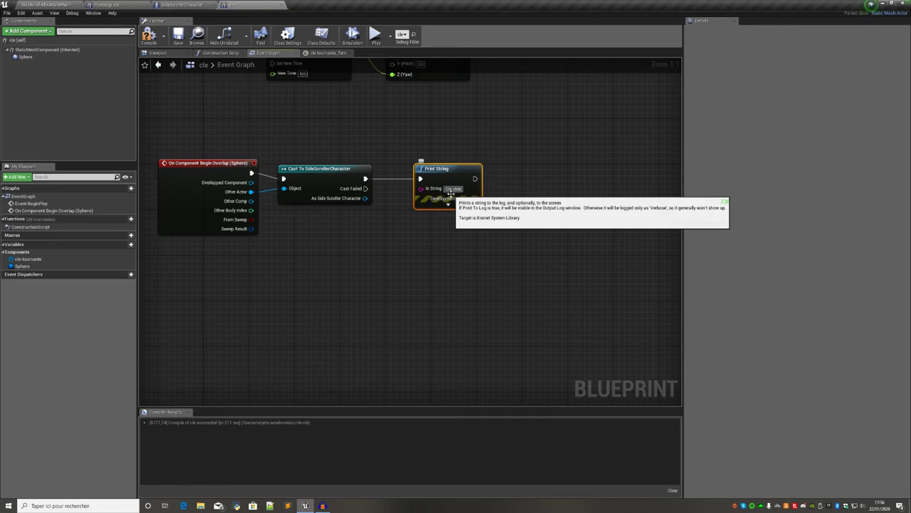
pyautogui.click(149, 36)
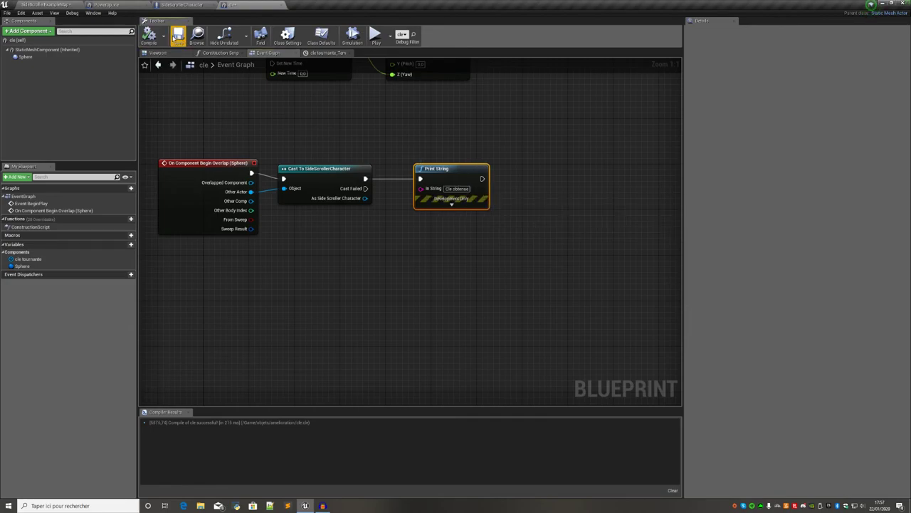
pyautogui.click(380, 43)
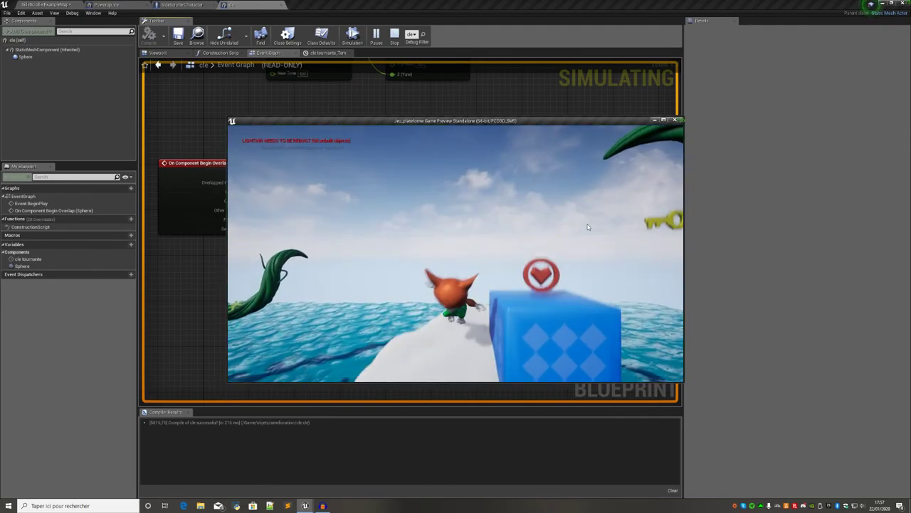
# - Jump the character toward the spinning key in the maximized preview until it falls in the water
pyautogui.press('space')
pyautogui.press('d')
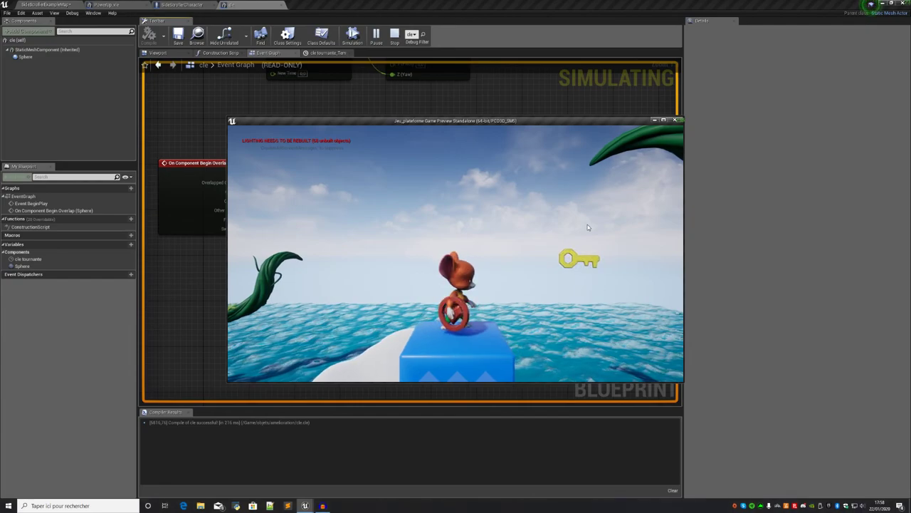
pyautogui.press('space')
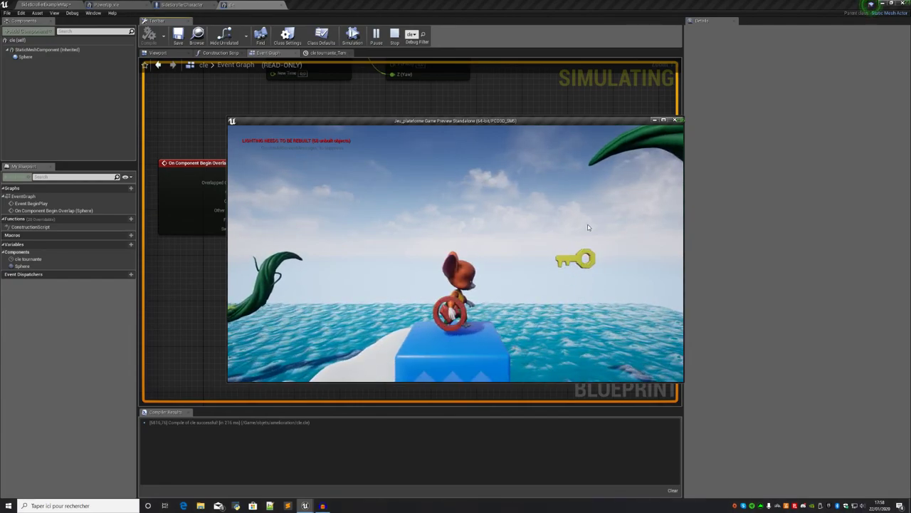
pyautogui.click(663, 120)
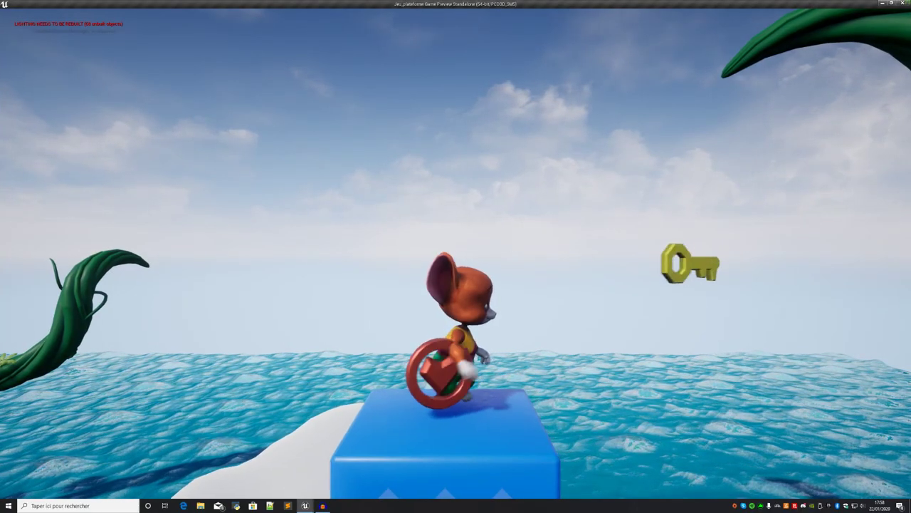
pyautogui.press('space')
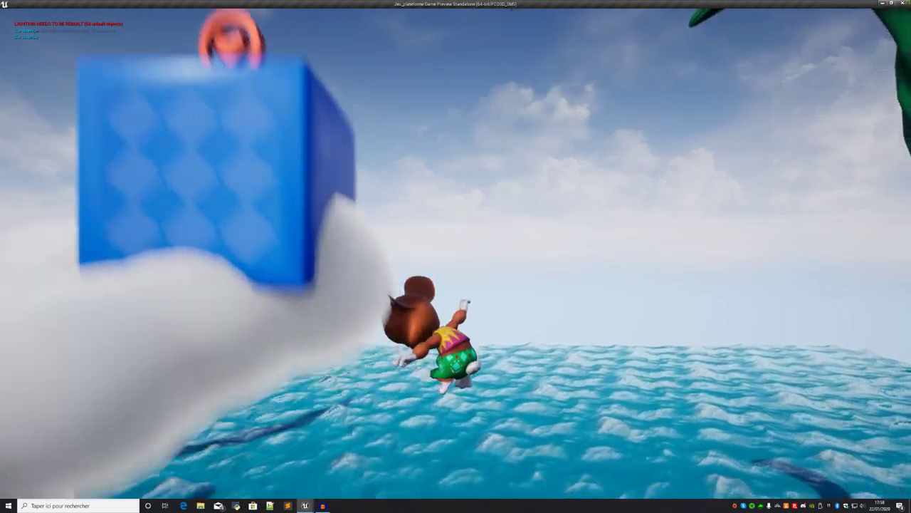
pyautogui.press('Escape')
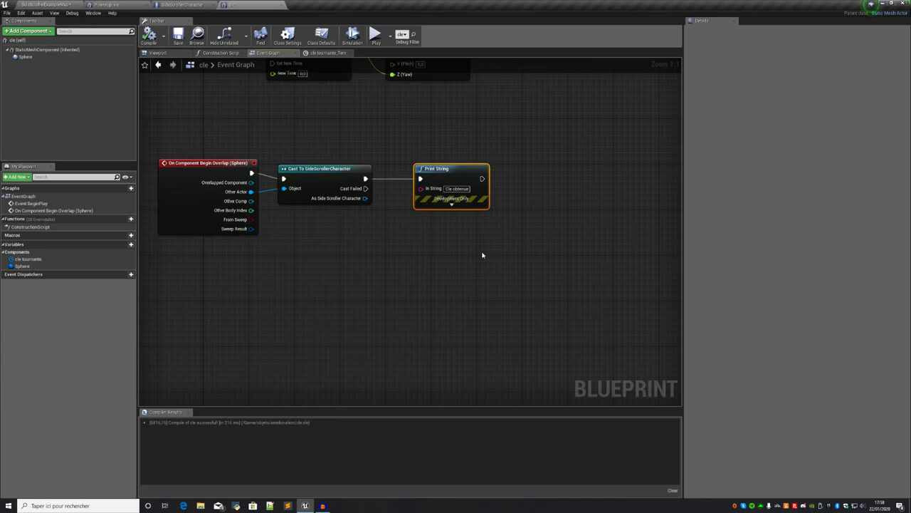
pyautogui.click(203, 3)
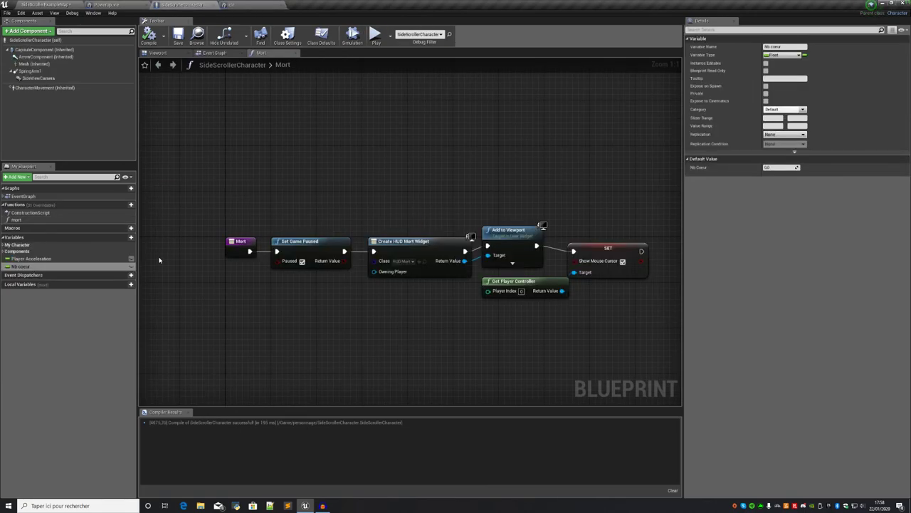
pyautogui.click(315, 176)
pyautogui.click(230, 4)
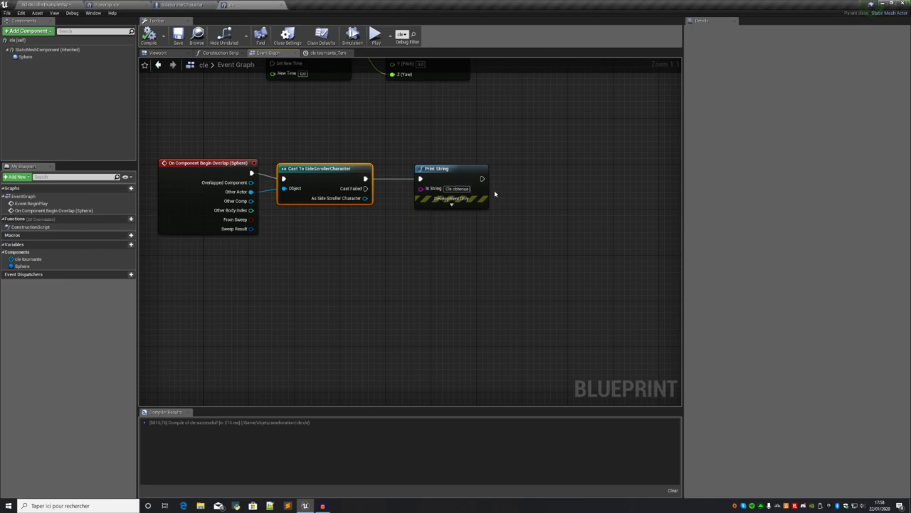
pyautogui.moveTo(201, 145); pyautogui.dragTo(515, 278)
pyautogui.moveTo(579, 144); pyautogui.dragTo(202, 244)
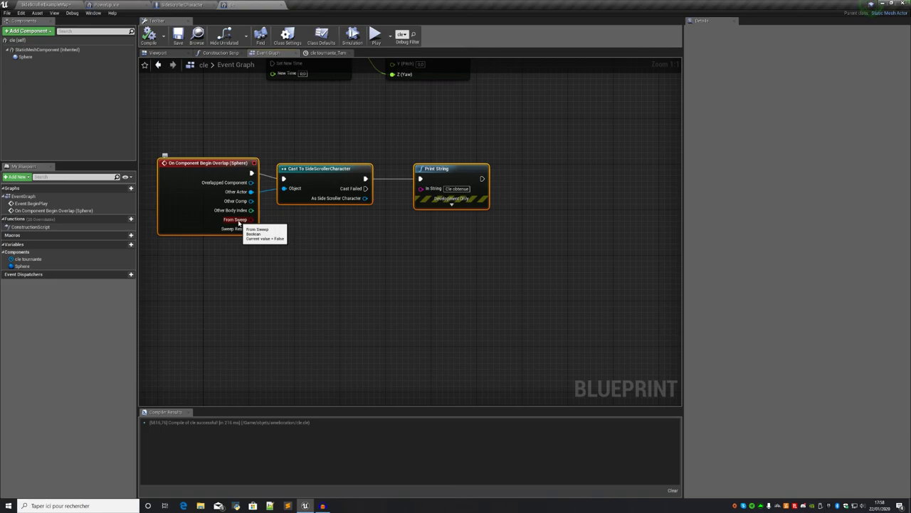